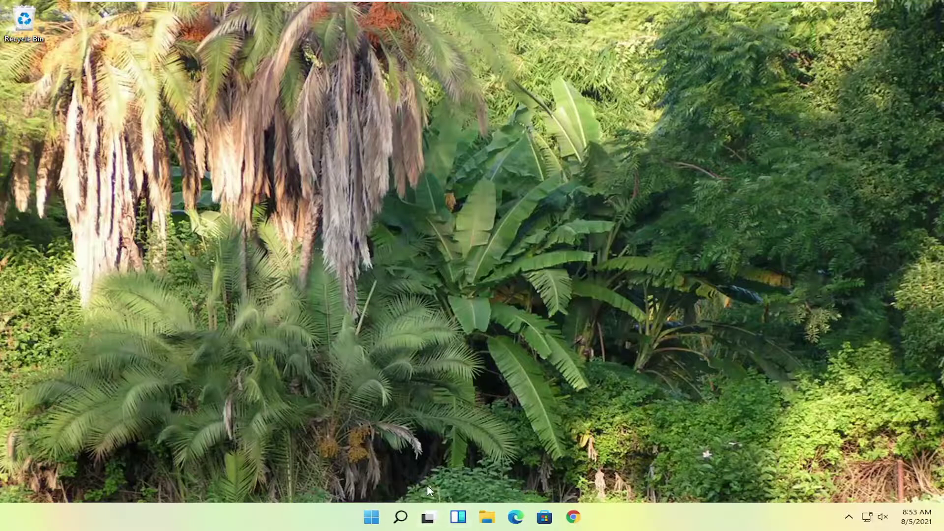
Step: Reach the Colors page through personalization search, then switch transparency effects off and back on
left_click(400, 518)
type("p")
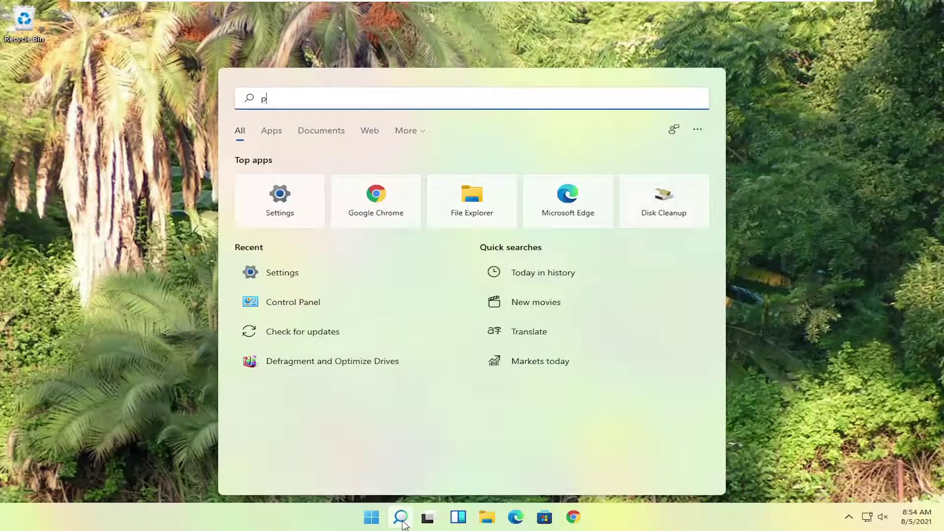
type("ersonalization")
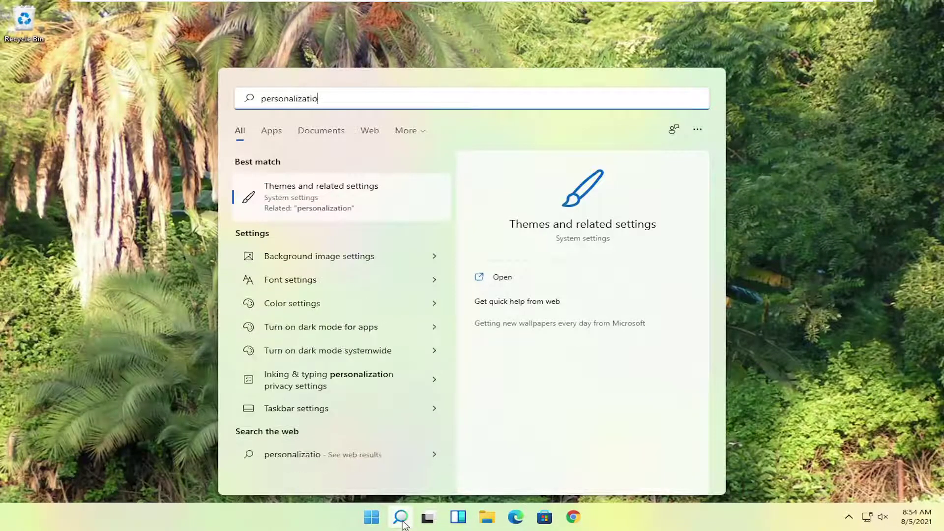
left_click(319, 201)
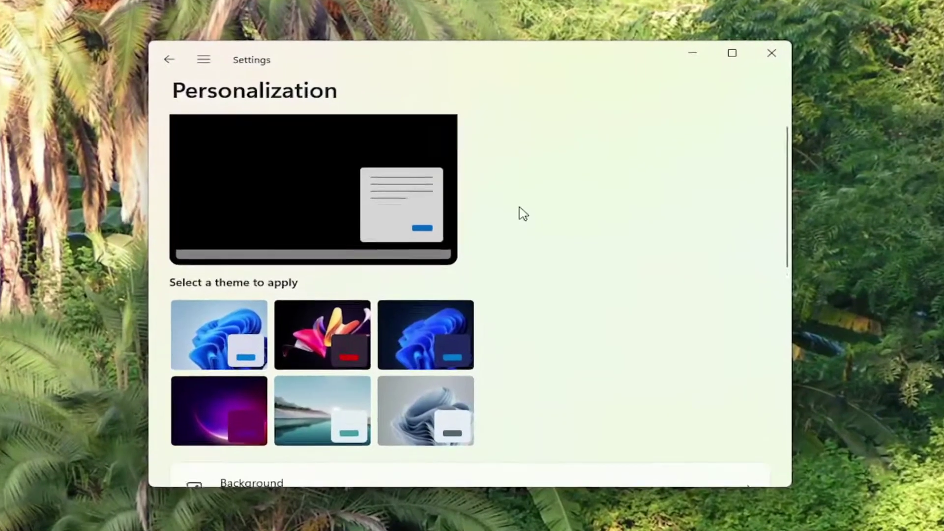
scroll(522, 213, "down", 3)
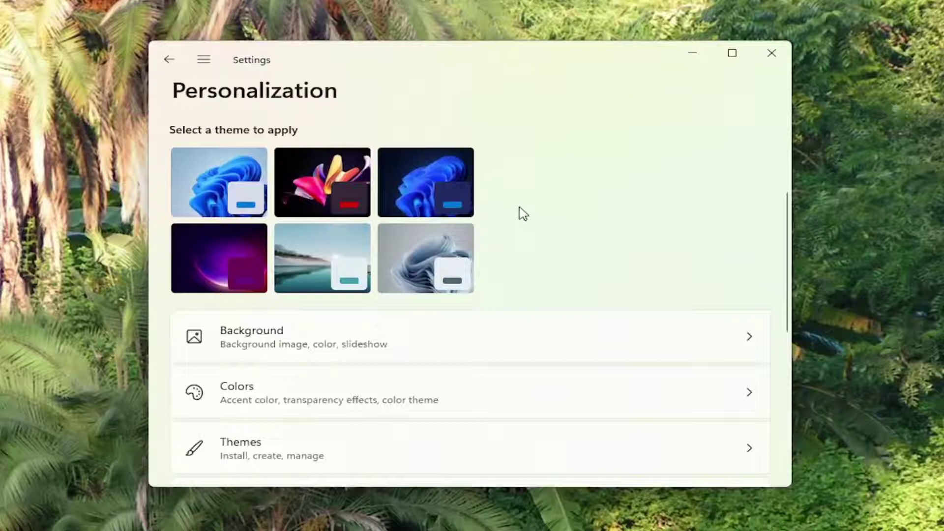
scroll(523, 213, "down", 3)
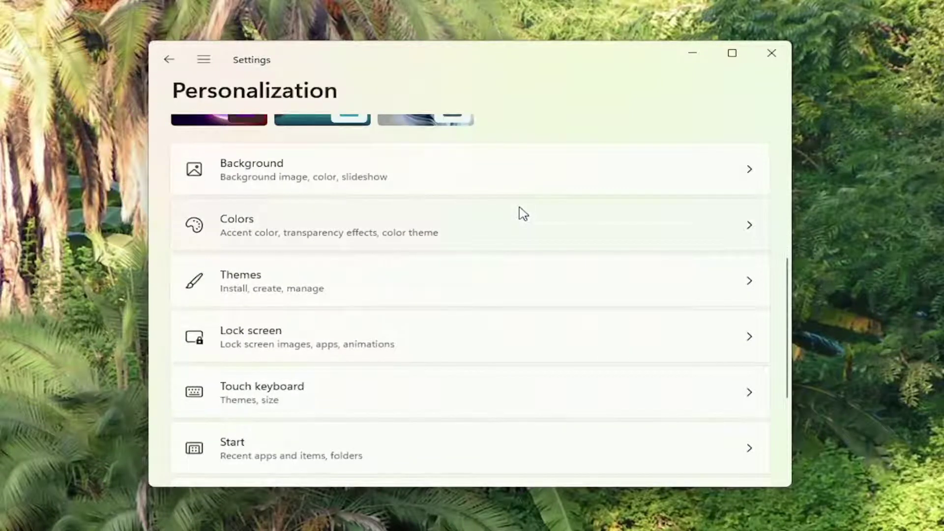
left_click(311, 234)
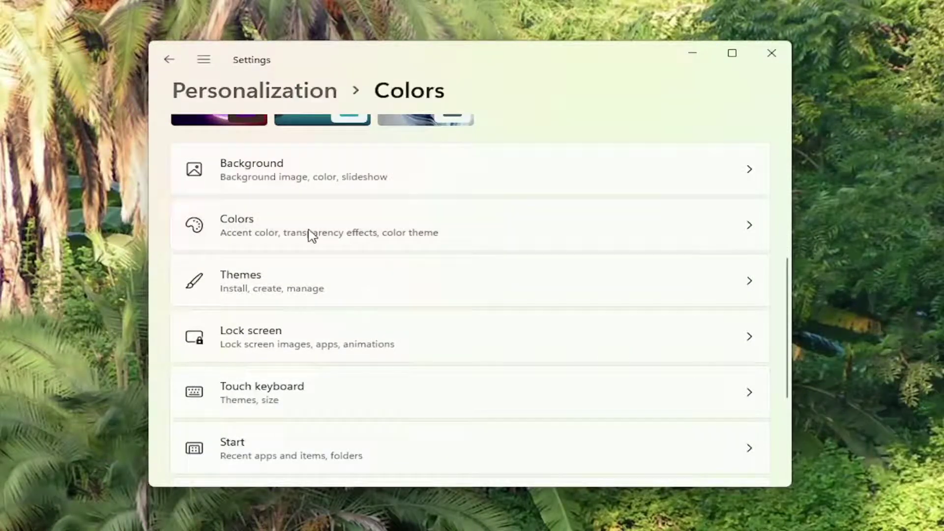
scroll(307, 234, "down", 1)
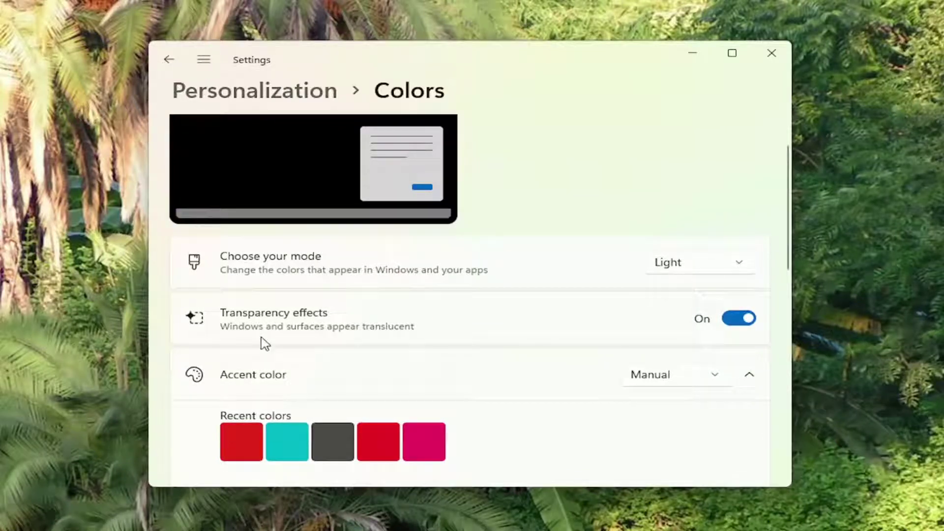
left_click(739, 318)
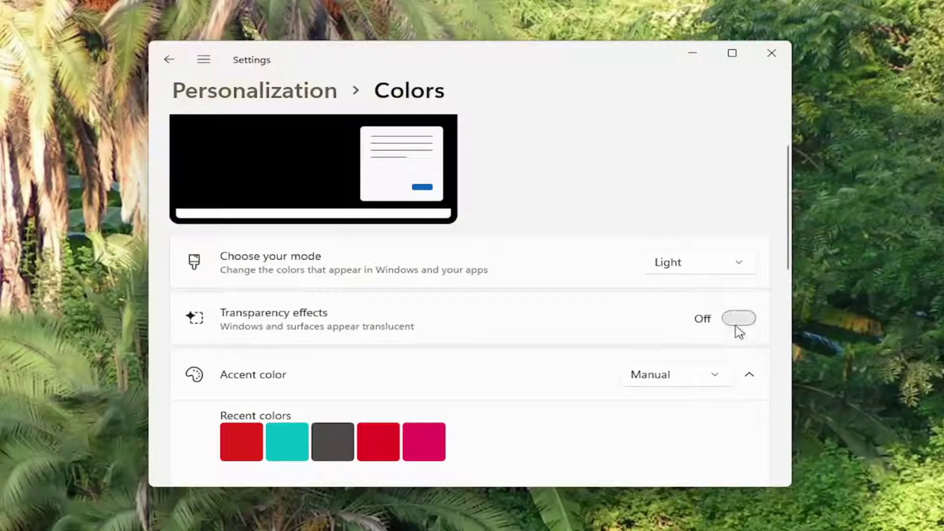
left_click(739, 319)
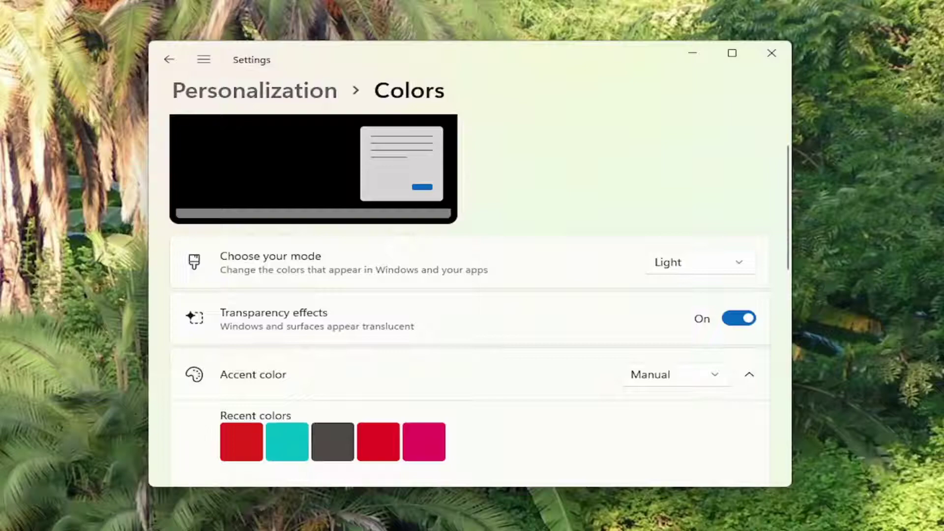
Step: Close Settings and use Disk Cleanup to permanently delete drive C's system files
left_click(771, 54)
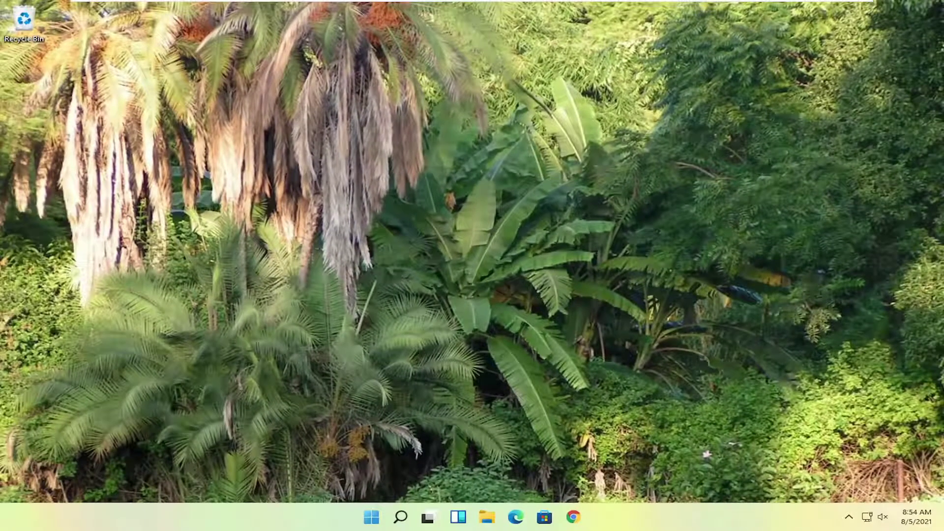
left_click(401, 517)
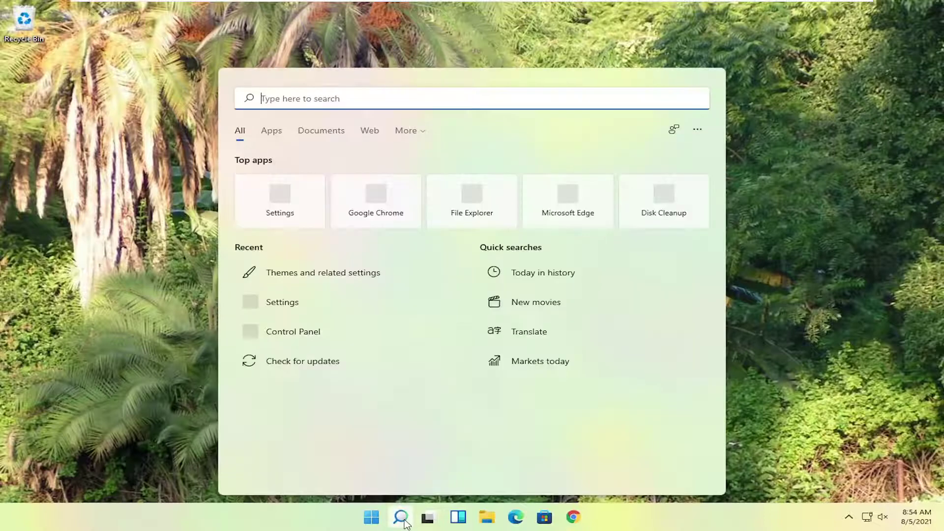
type("dis")
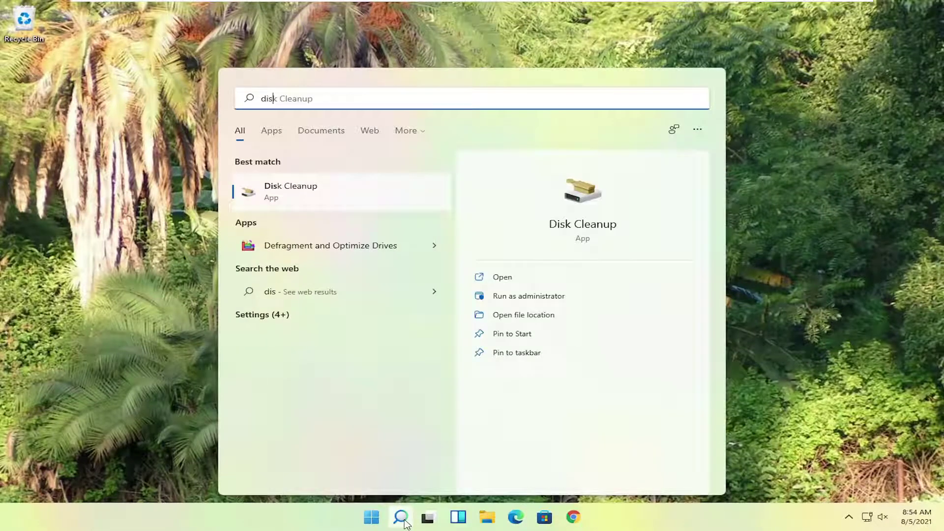
left_click(300, 196)
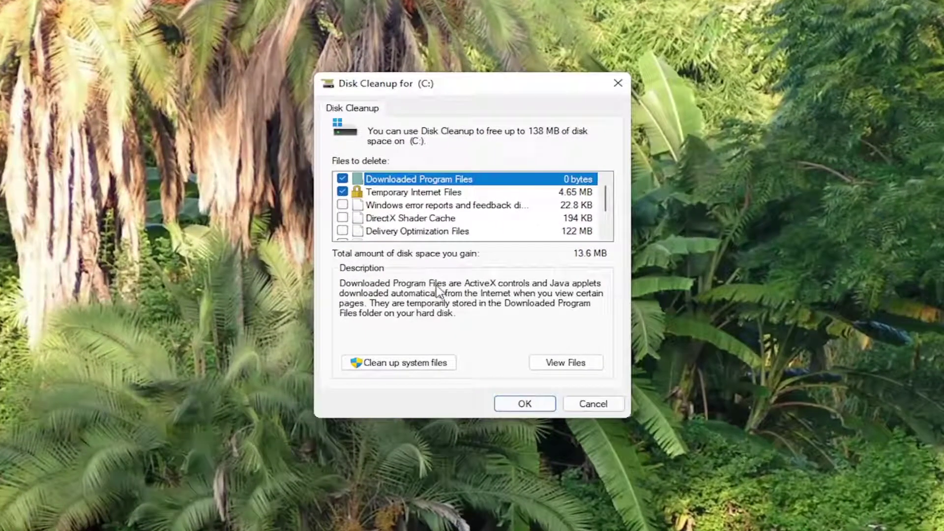
left_click(410, 365)
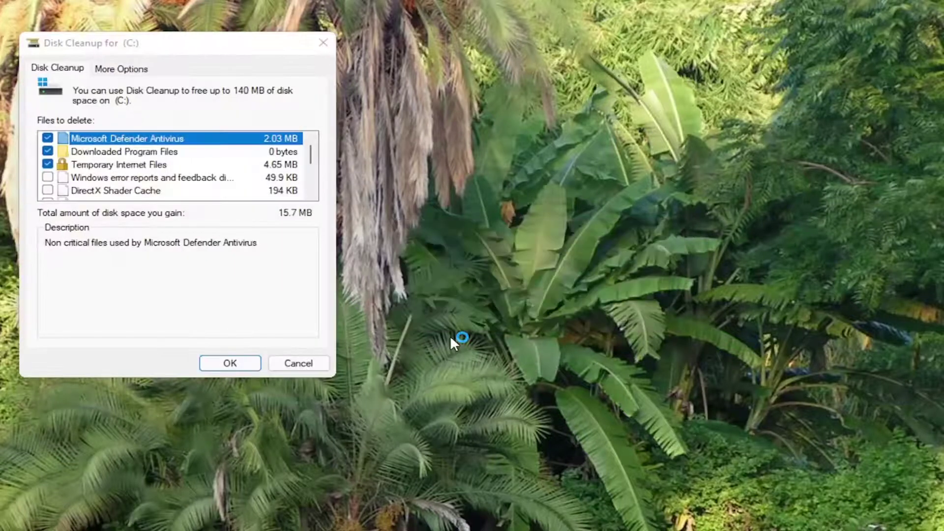
left_click_drag(187, 42, 538, 111)
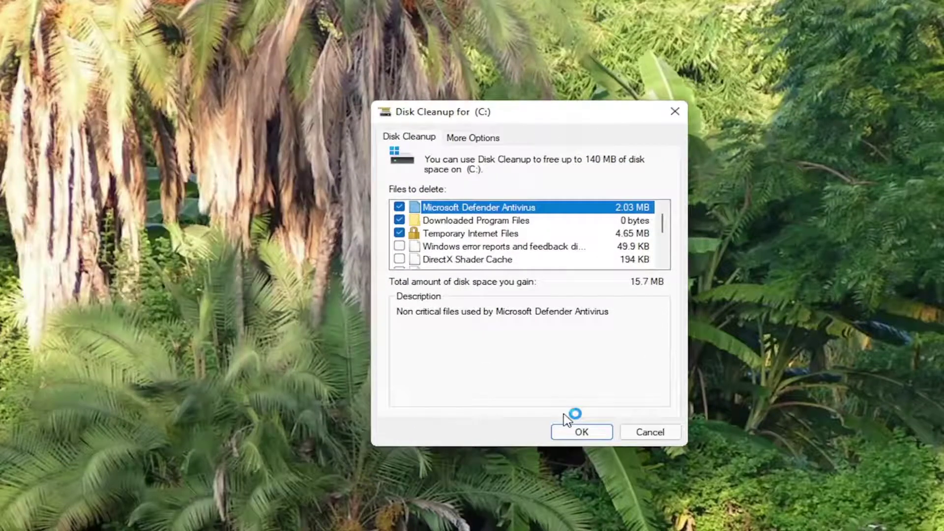
left_click(582, 432)
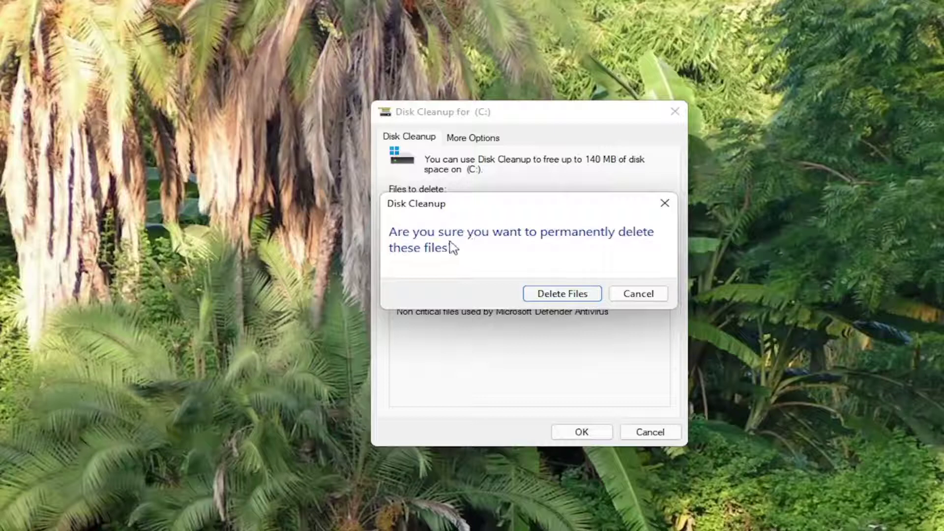
left_click(560, 294)
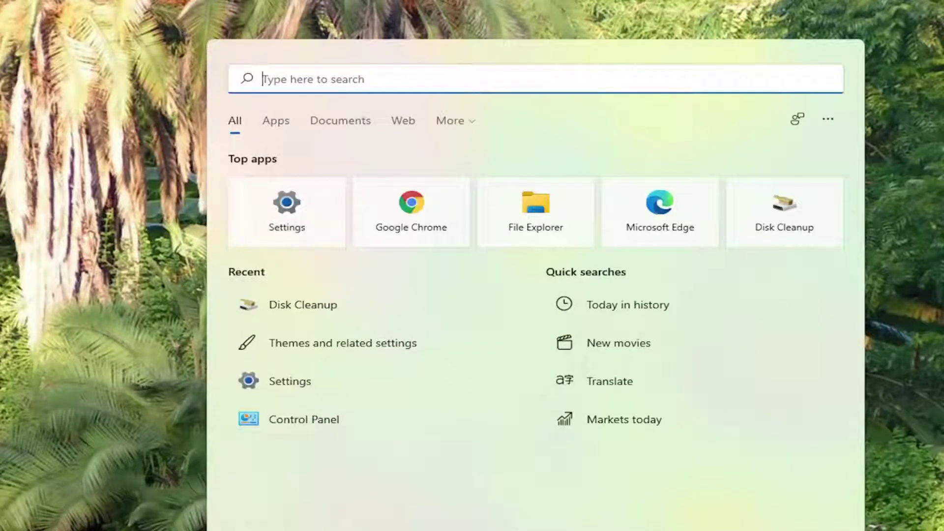
type("programs")
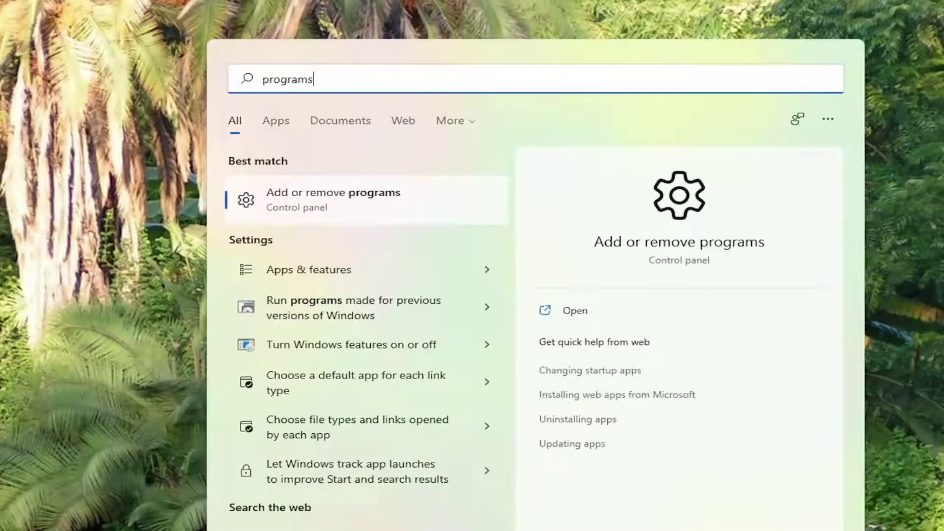
Step: Browse Apps & features, opening and dismissing the Calculator and Feedback Hub option menus
left_click(330, 199)
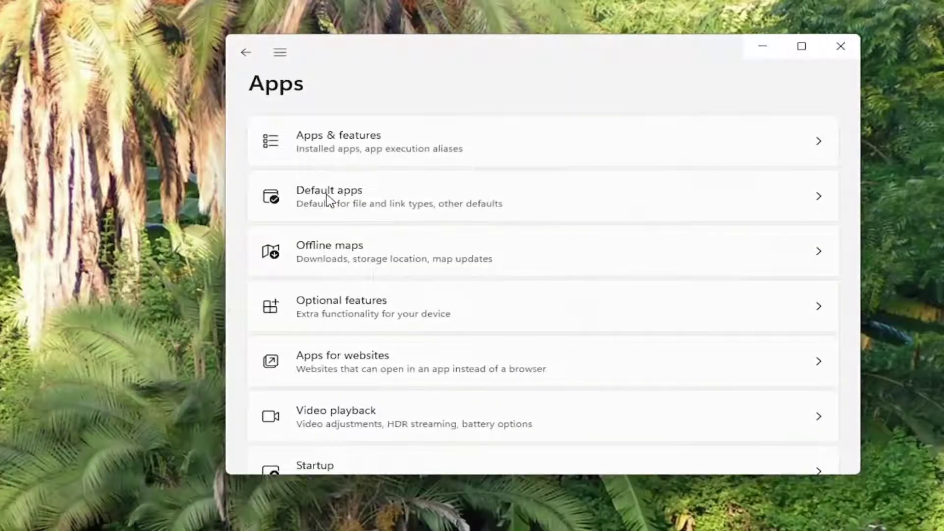
left_click(391, 148)
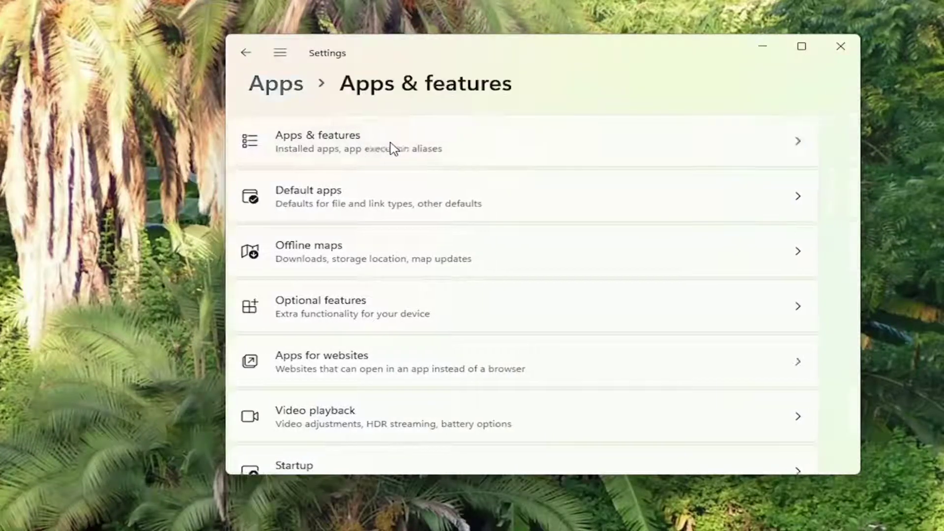
scroll(466, 276, "down", 2)
scroll(465, 276, "down", 2)
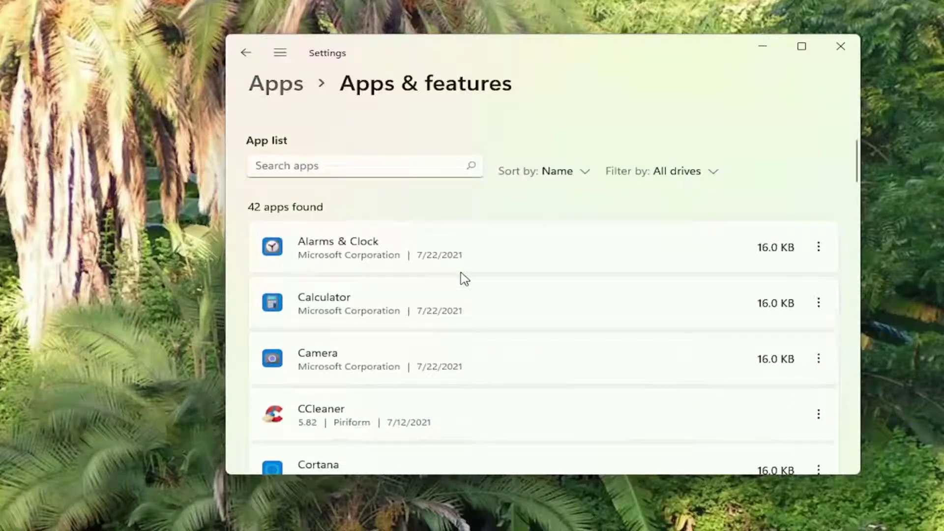
scroll(466, 277, "down", 2)
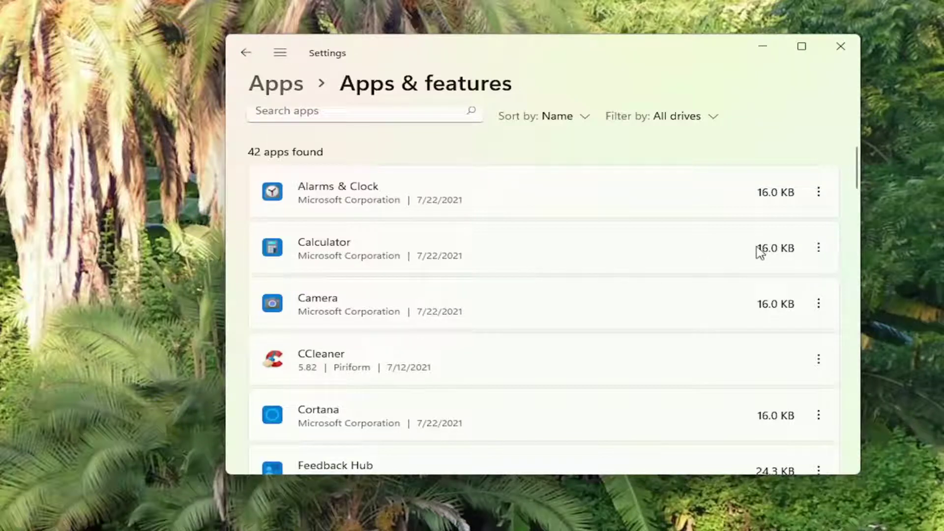
left_click(818, 248)
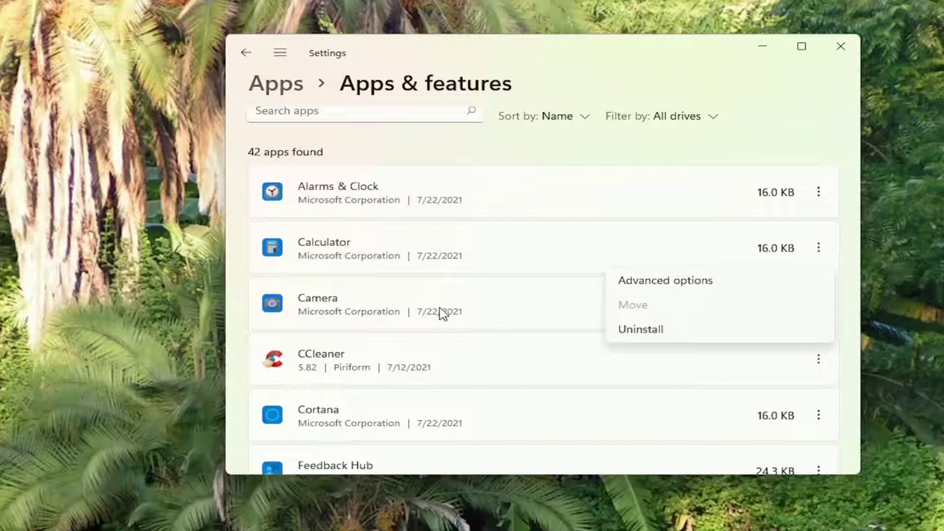
left_click(568, 153)
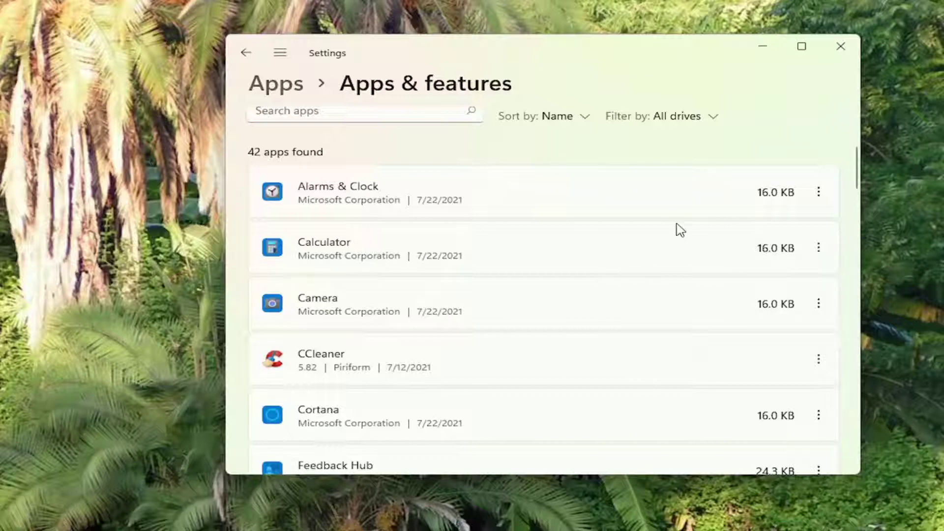
scroll(679, 229, "down", 2)
scroll(443, 295, "down", 2)
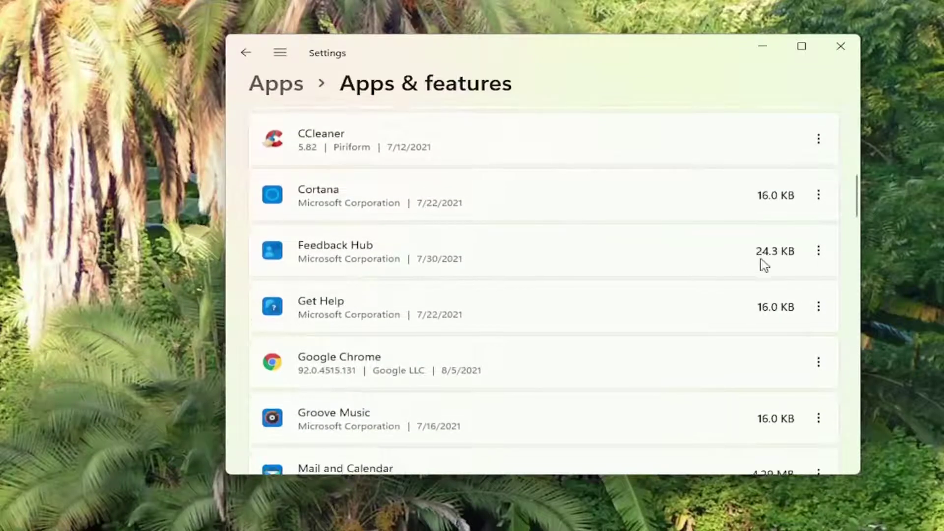
left_click(819, 251)
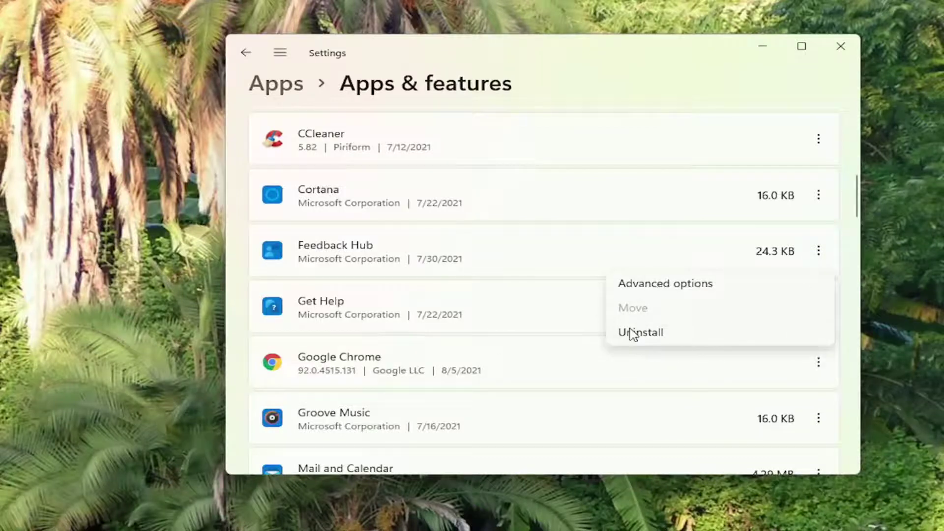
left_click(657, 85)
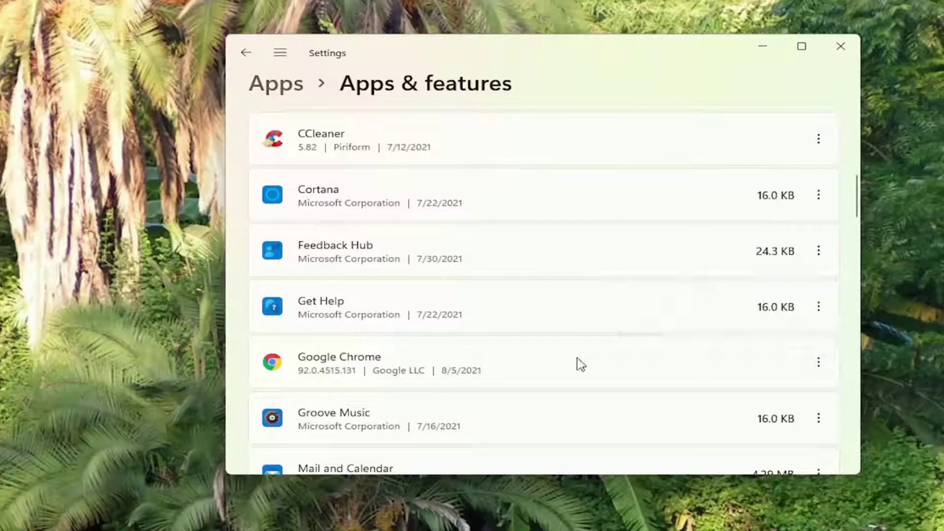
scroll(494, 258, "down", 1)
scroll(494, 258, "up", 5)
scroll(488, 273, "up", 3)
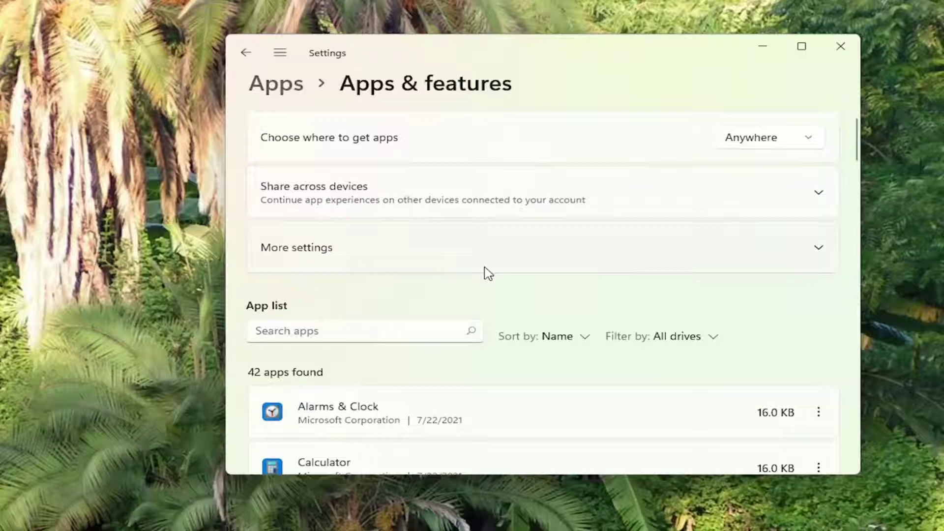
scroll(480, 369, "down", 2)
scroll(481, 371, "down", 2)
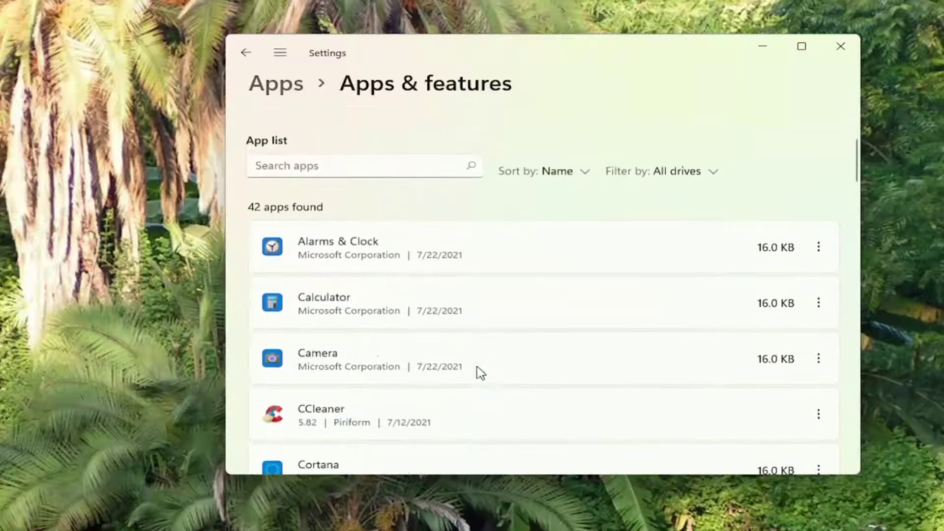
Step: Review the Startup apps list, with only VMware Tools Core Service on, then close Settings
left_click(246, 52)
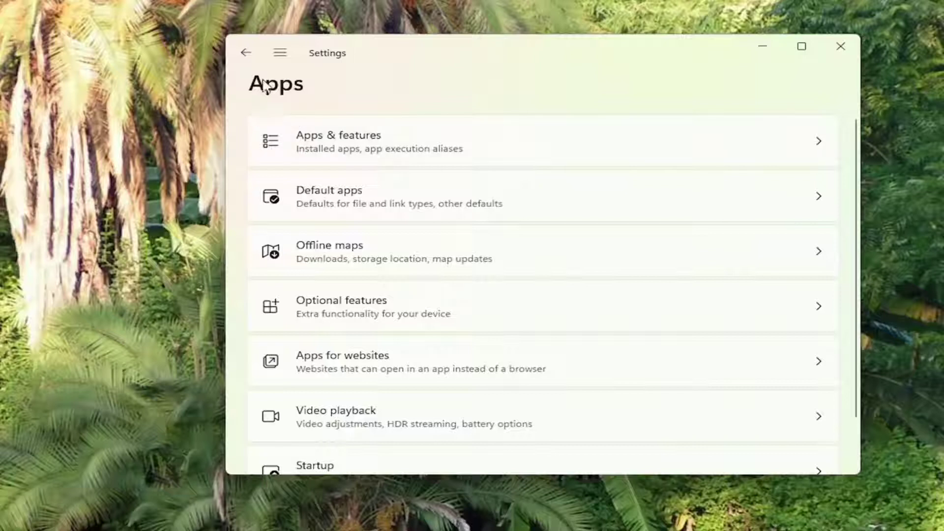
scroll(480, 122, "down", 2)
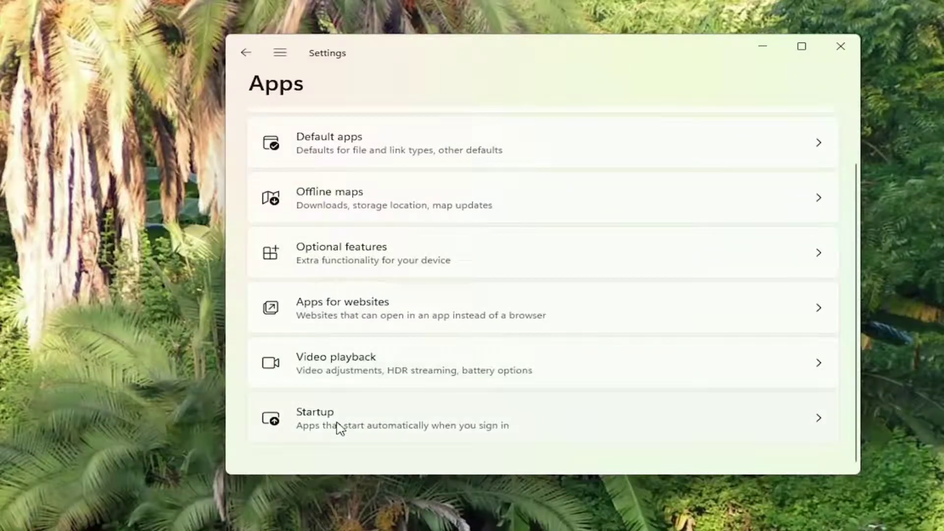
left_click(395, 434)
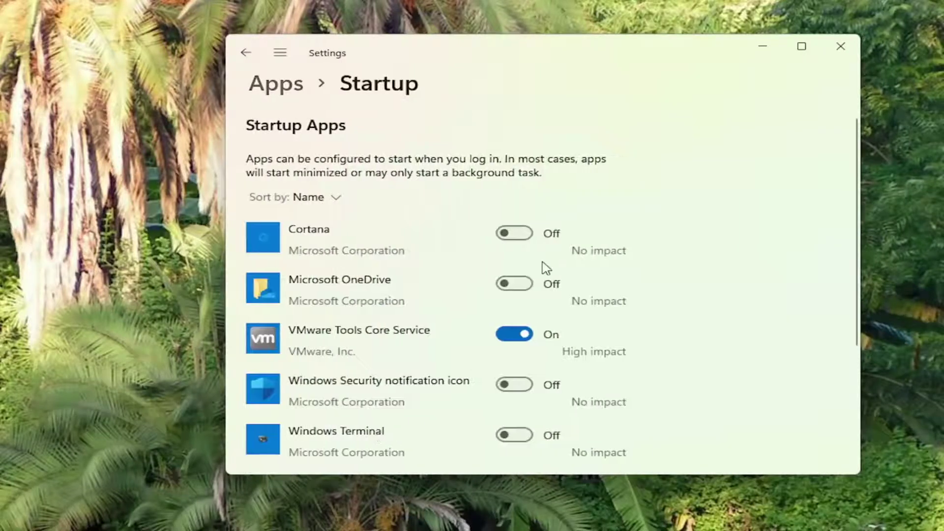
scroll(546, 259, "down", 3)
scroll(546, 251, "up", 3)
scroll(516, 332, "down", 1)
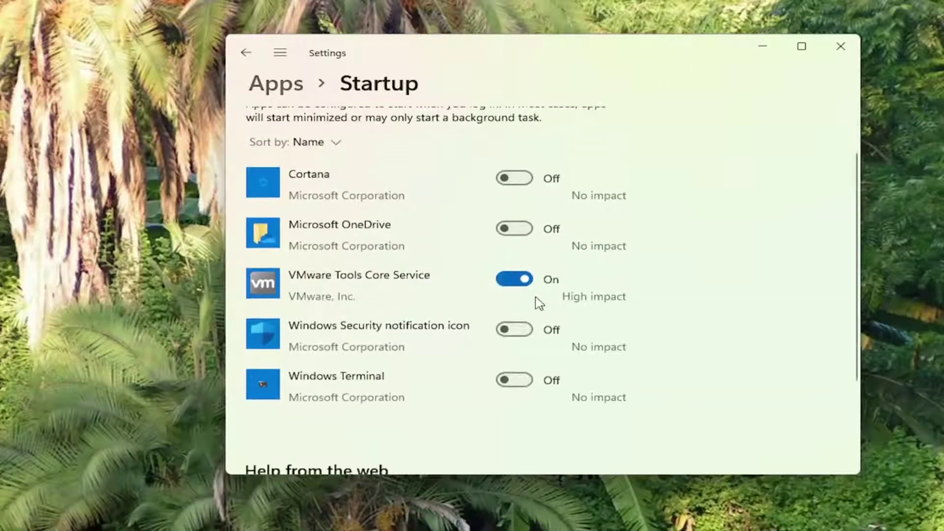
scroll(480, 319, "up", 1)
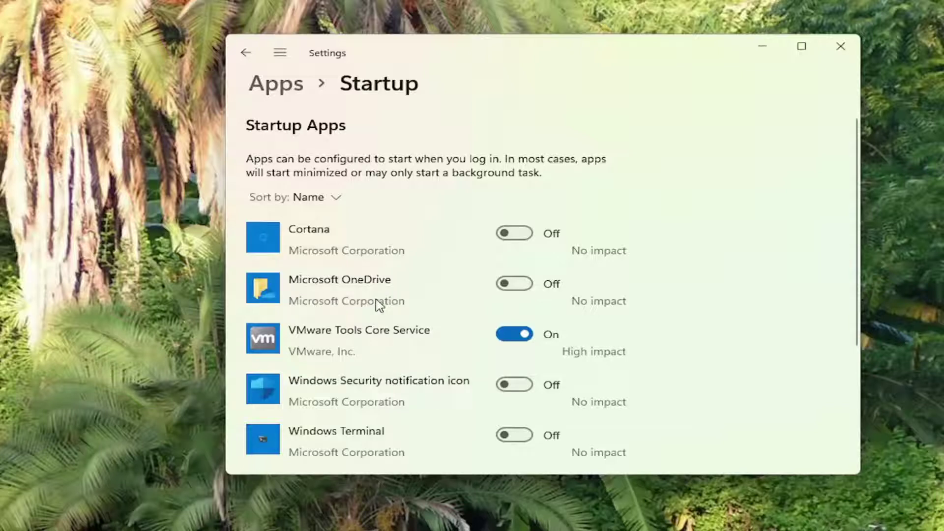
scroll(428, 354, "down", 1)
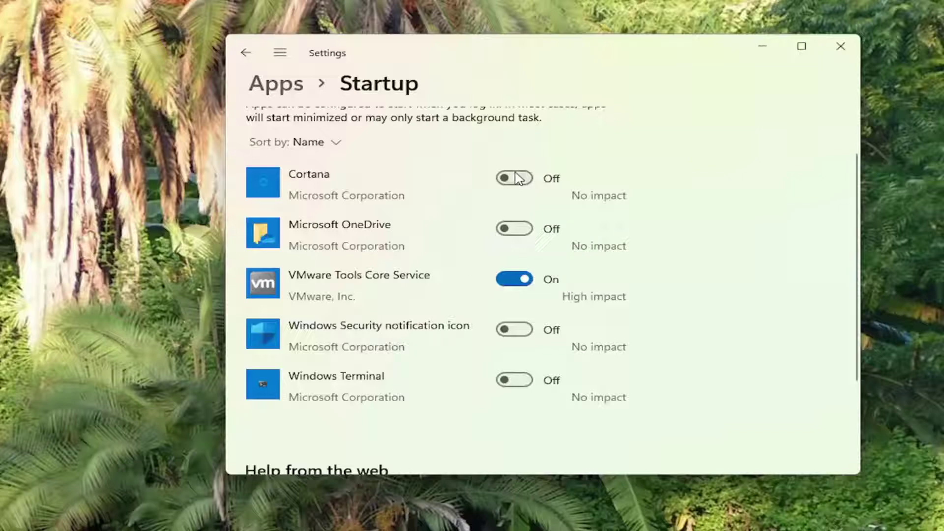
scroll(519, 181, "up", 2)
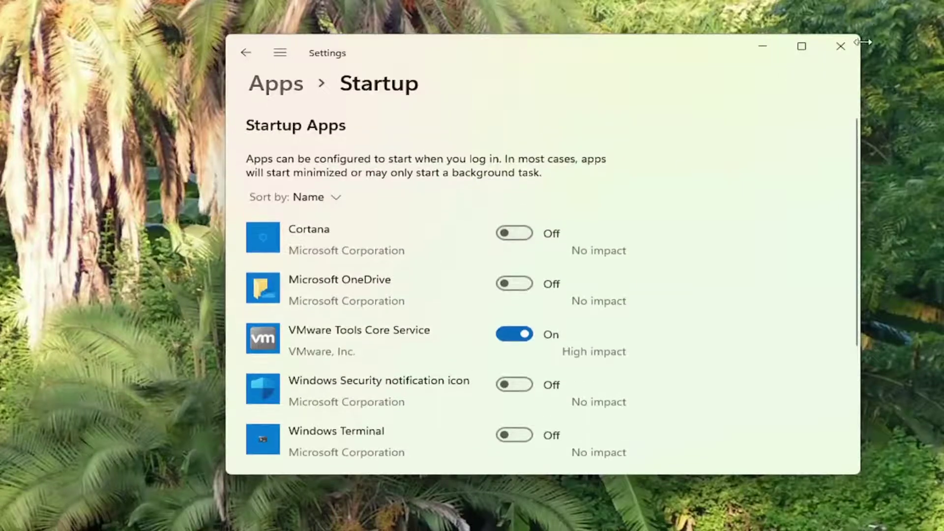
left_click(840, 47)
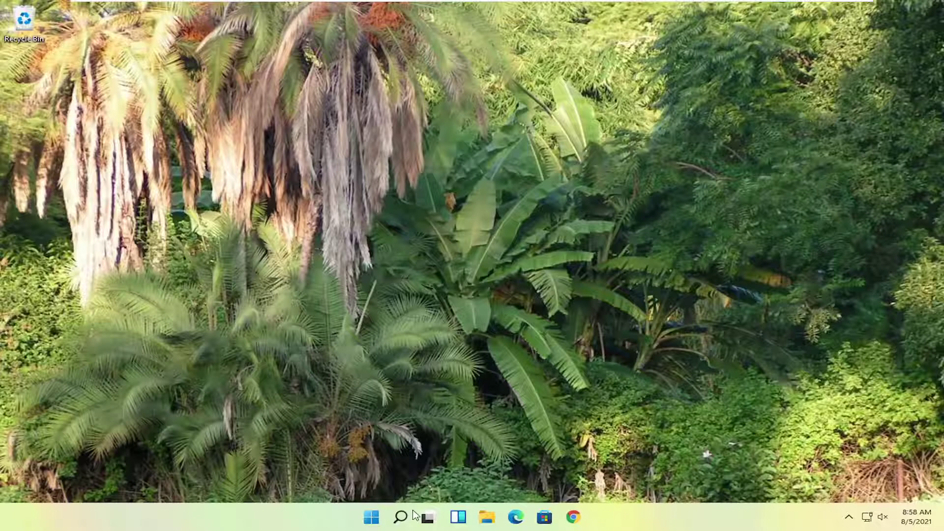
Step: Optimize drive C in Defragment and Optimize Drives to 0% fragmentation, then close it
left_click(401, 517)
type("def")
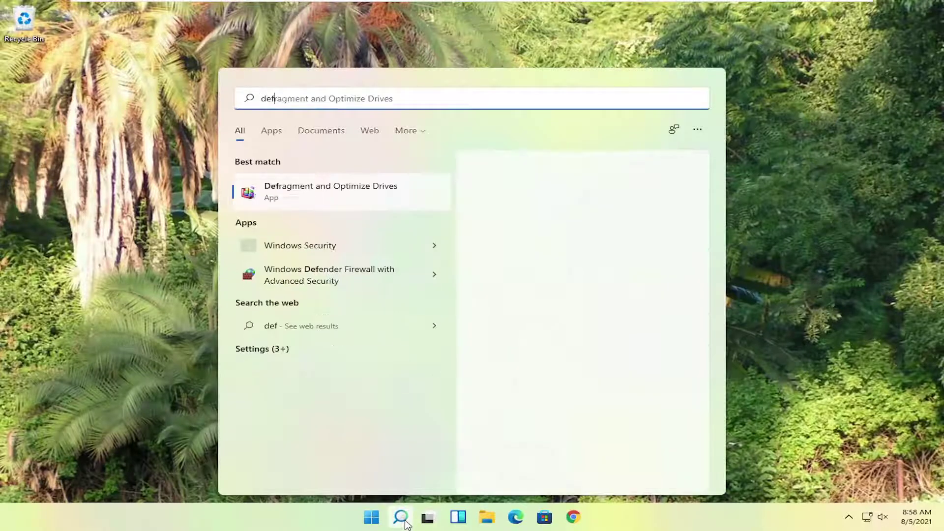
type("rag")
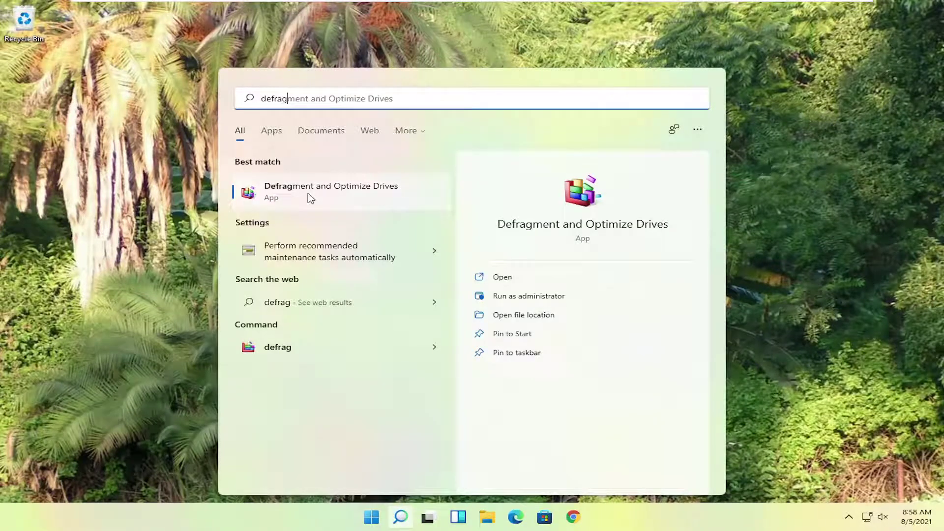
left_click(395, 192)
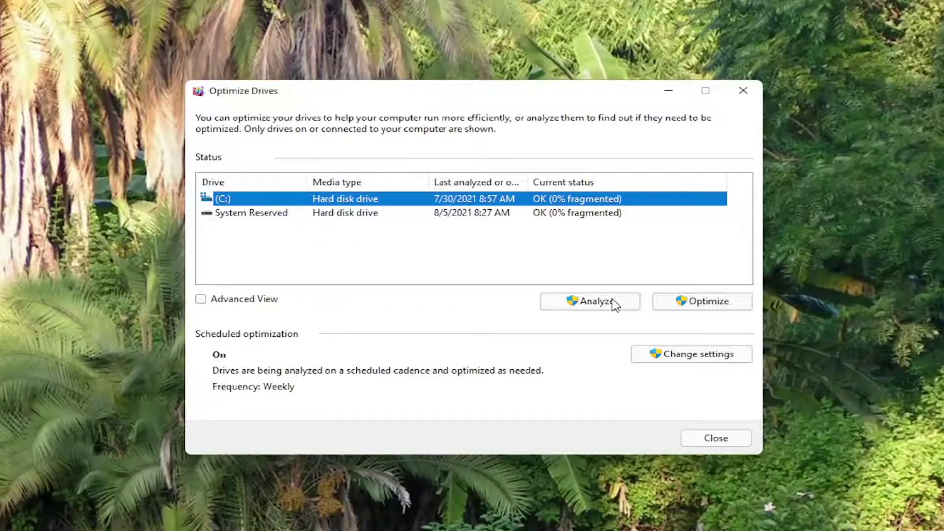
left_click(701, 302)
left_click(701, 301)
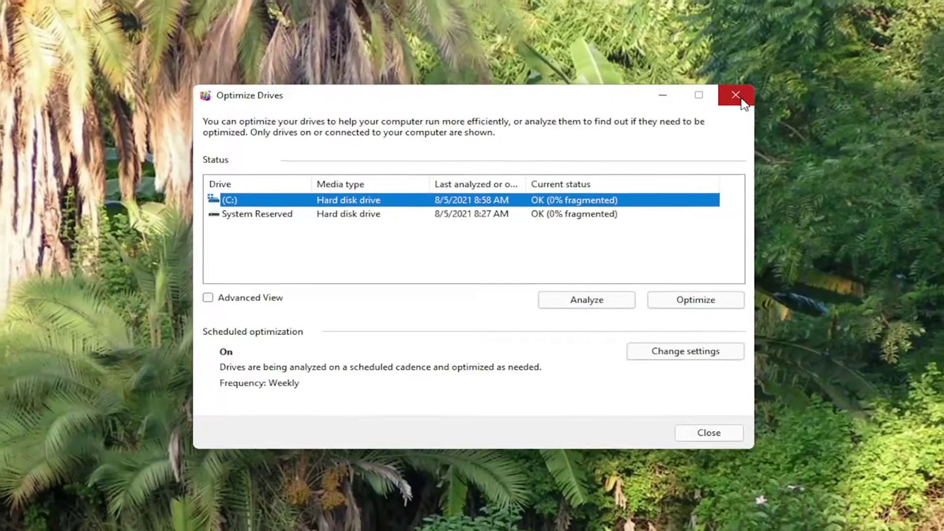
left_click(744, 91)
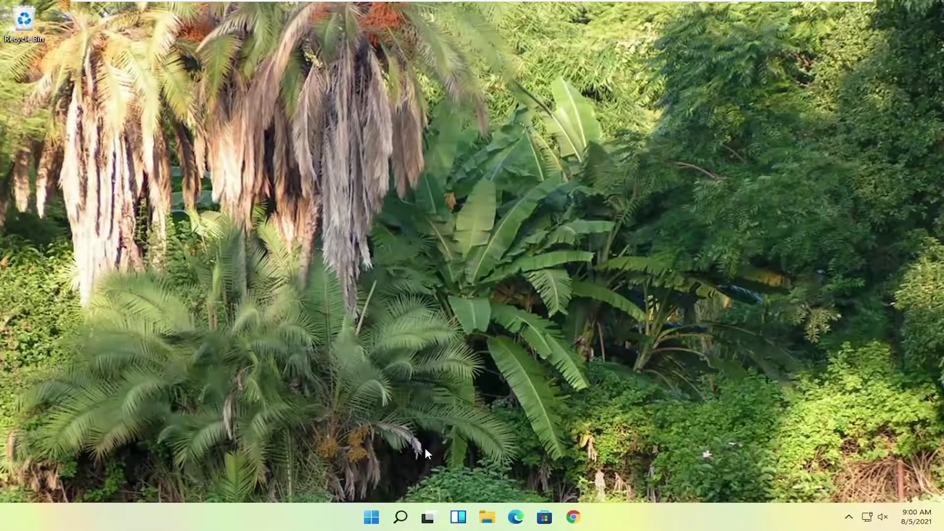
right_click(370, 517)
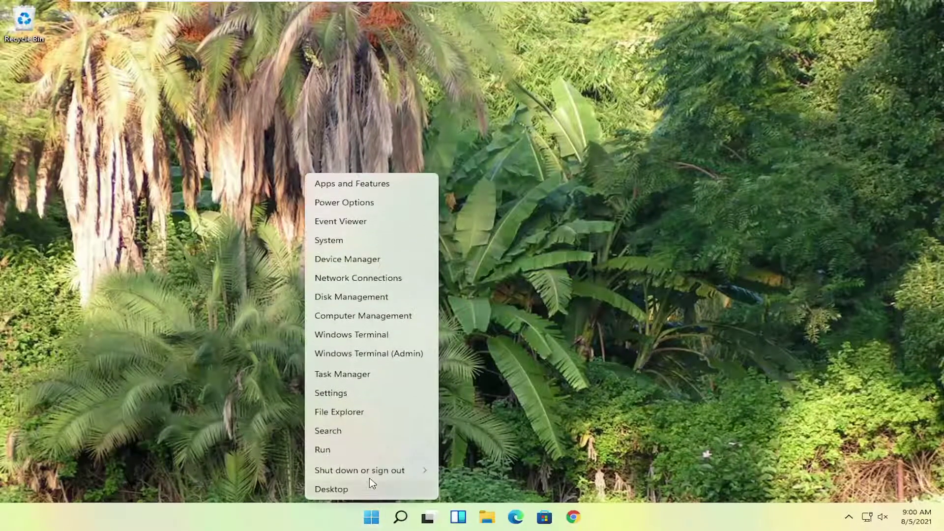
mouse_move(360, 470)
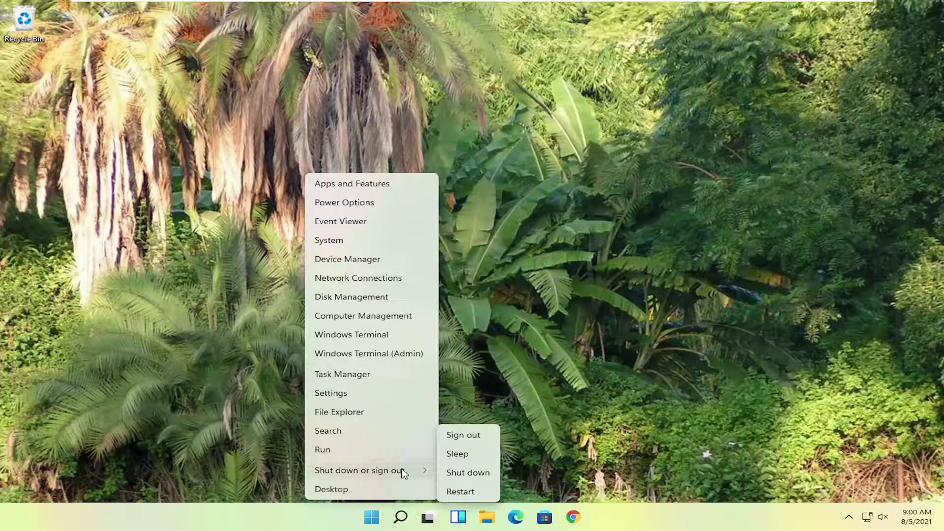
left_click(611, 367)
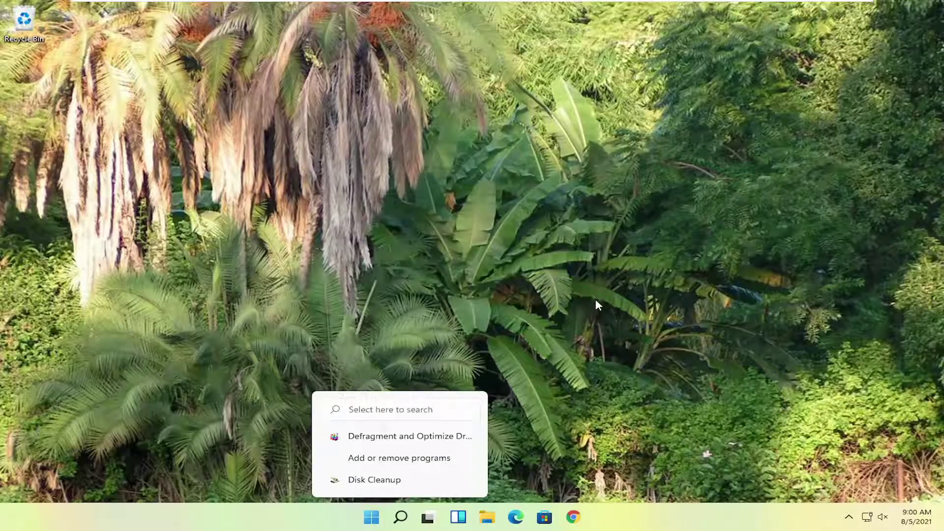
left_click(285, 506)
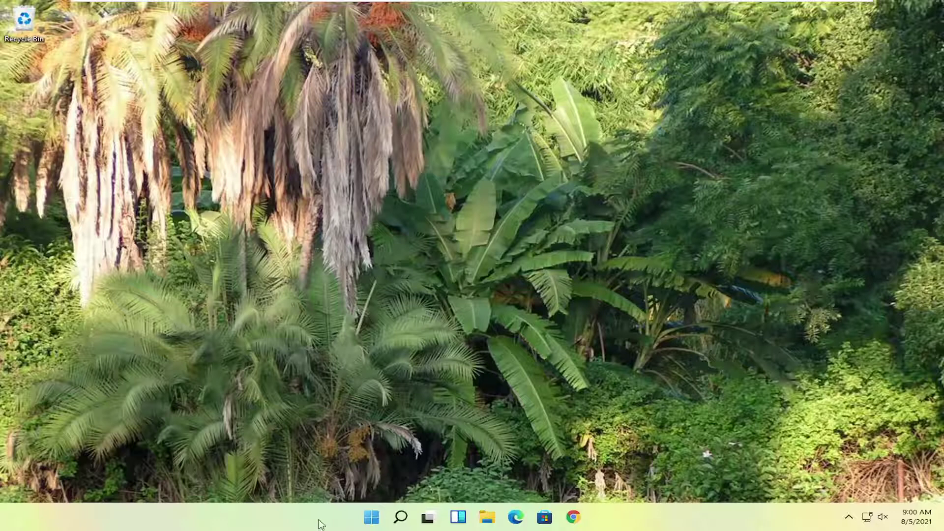
Step: Open Control Panel with its items shown as large icons
left_click(367, 521)
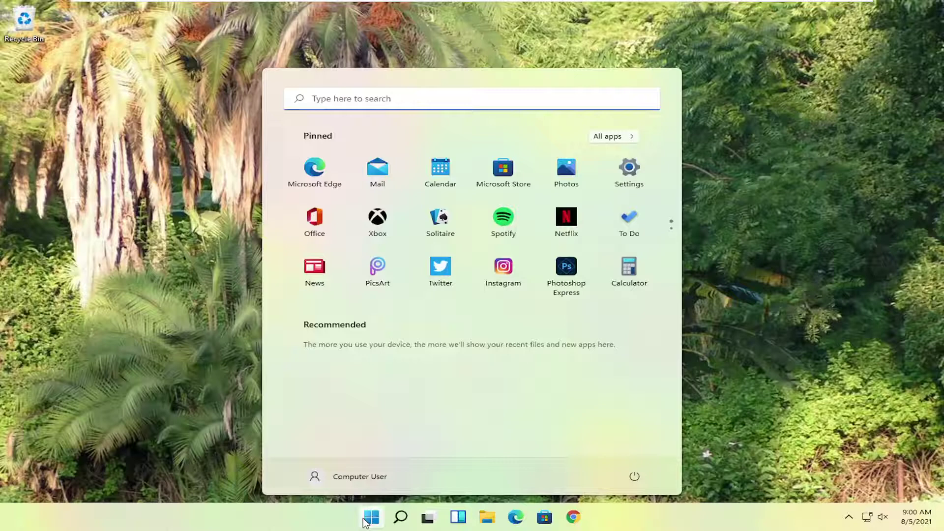
type("contro.")
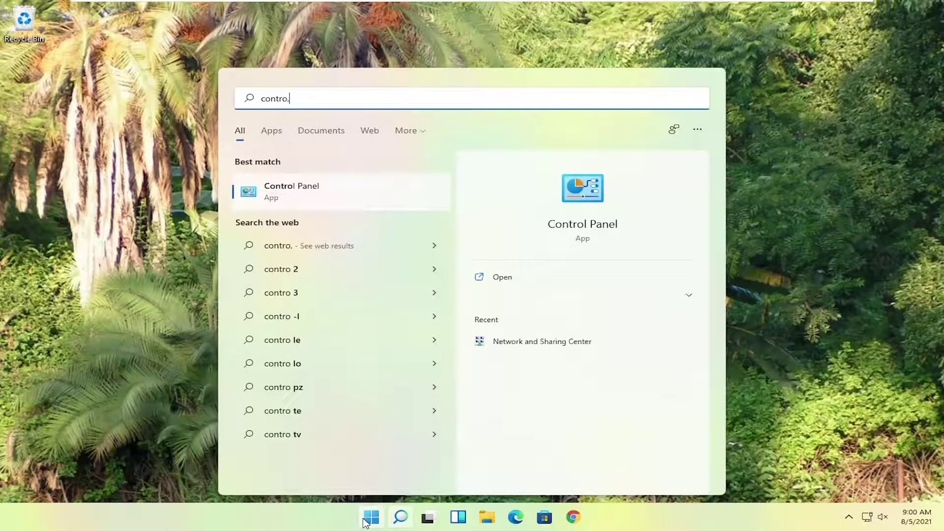
key("BackSpace")
type("l panel")
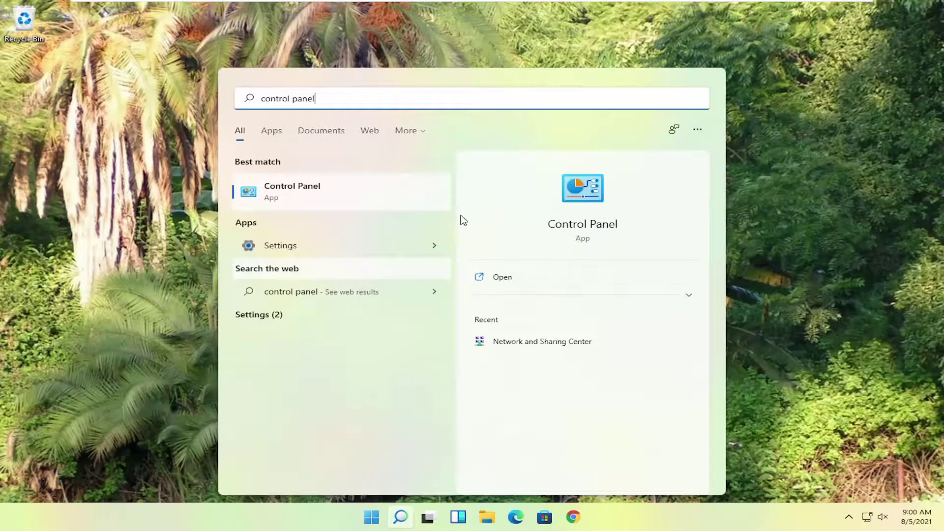
left_click(305, 192)
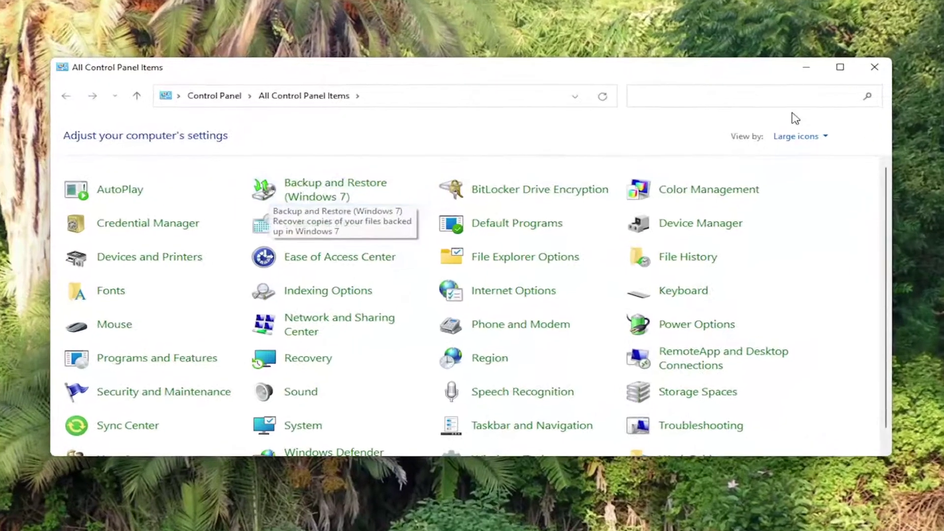
left_click(801, 136)
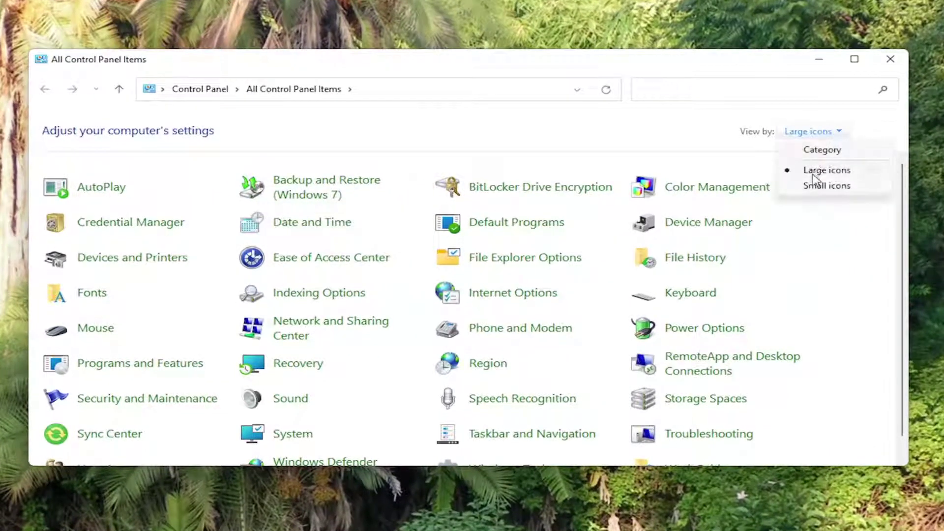
left_click(815, 172)
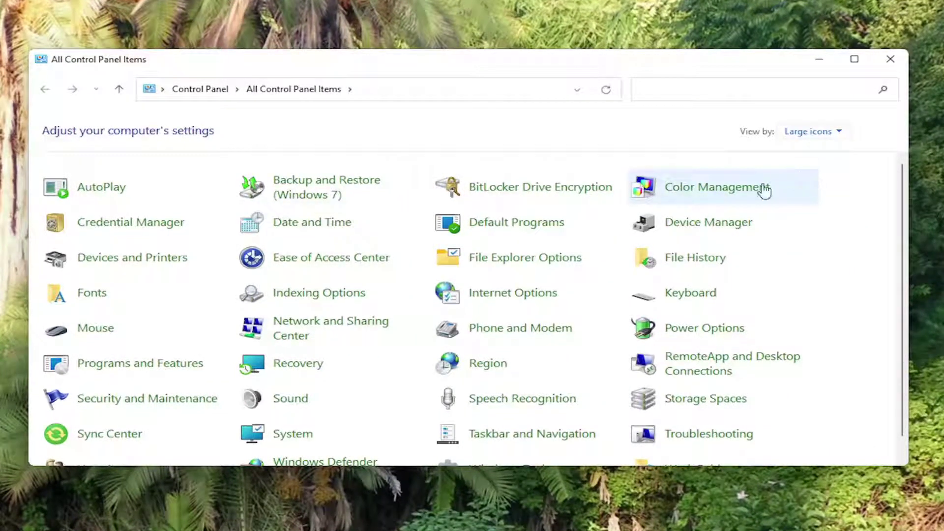
Step: Select the High performance plan under Power Options' additional plans and close the window
left_click(711, 333)
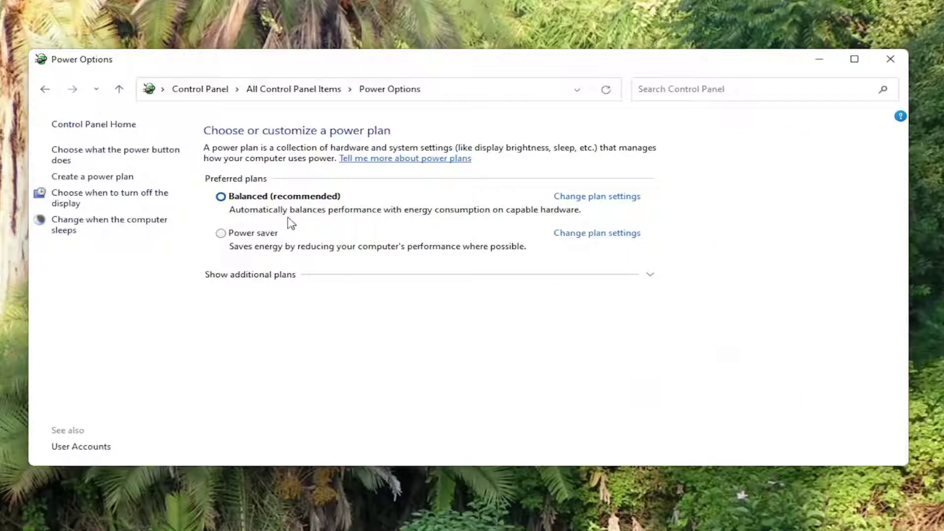
left_click(266, 284)
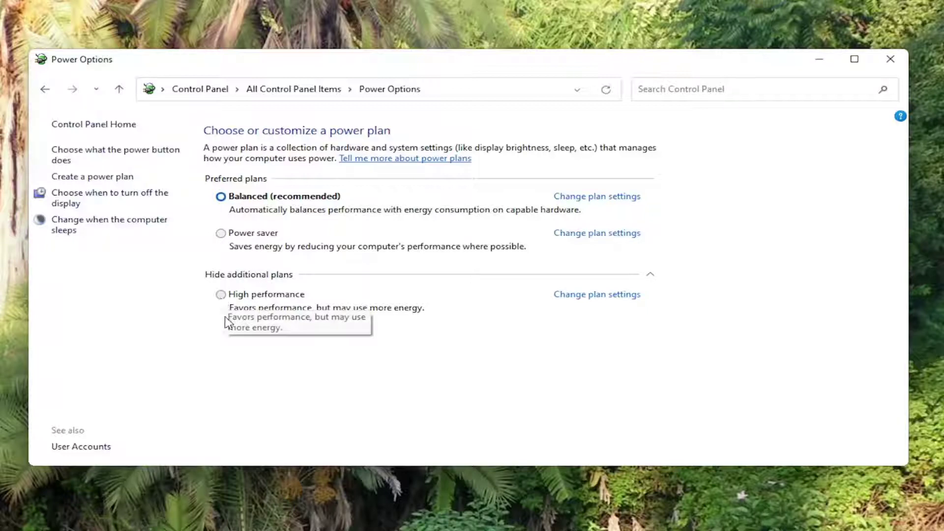
left_click(249, 296)
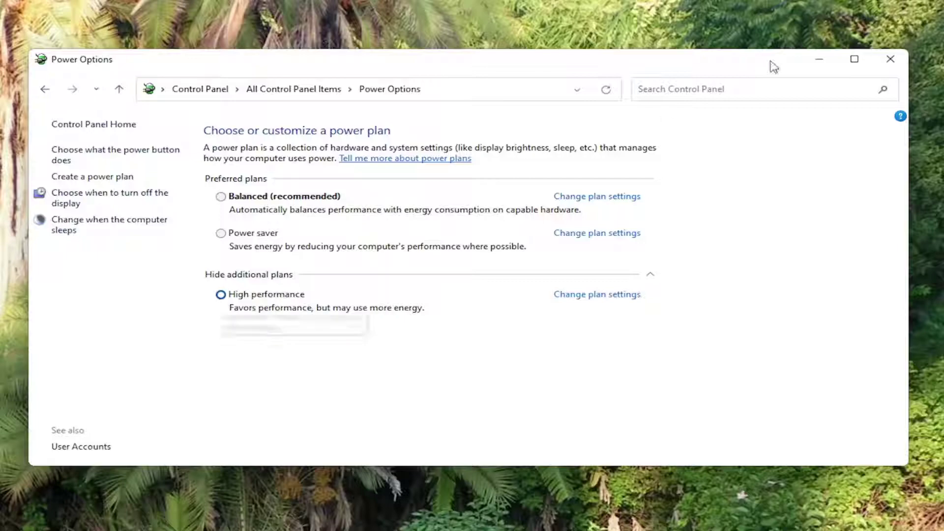
left_click(890, 60)
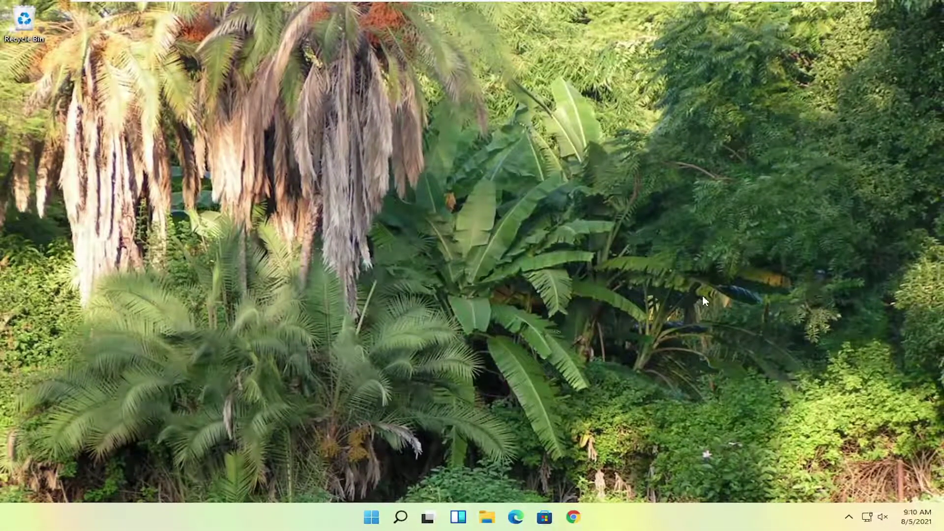
Step: Choose Adjust for best performance in Performance Options, clearing every animation and shadow effect
left_click(400, 517)
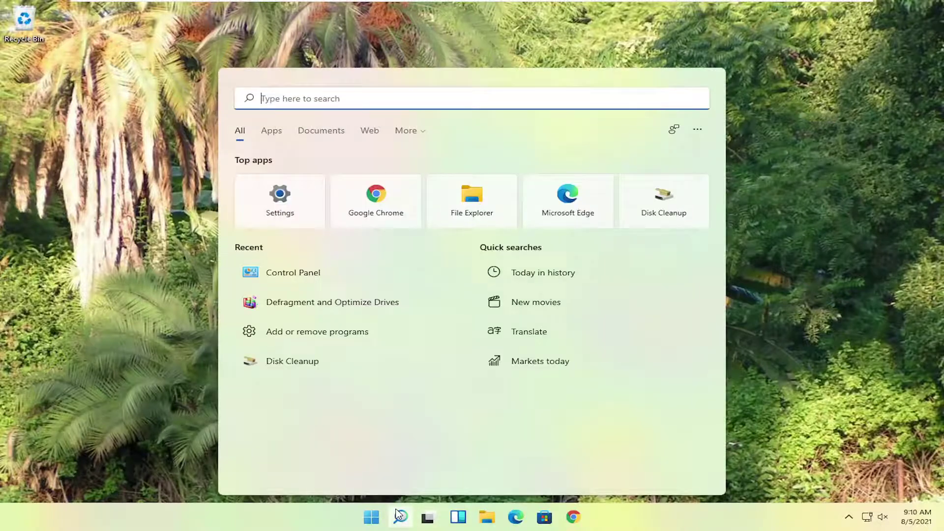
type("adjust app")
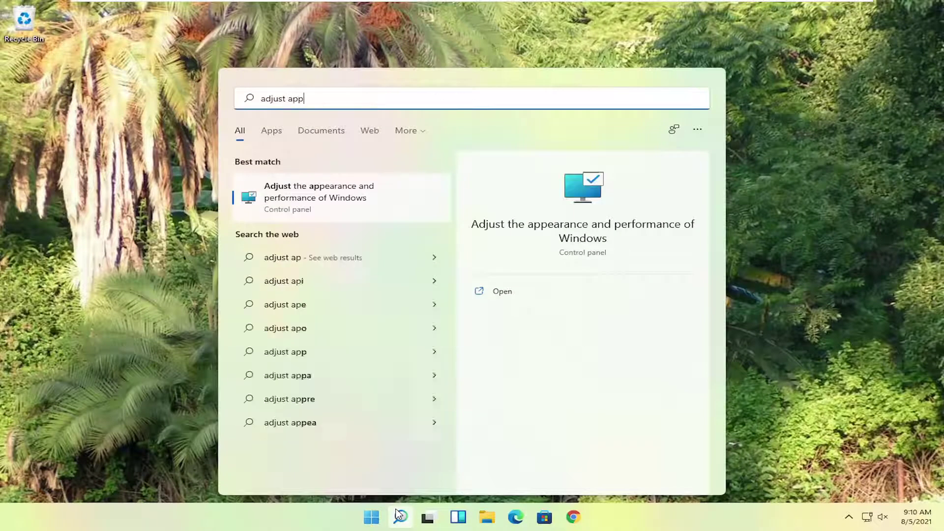
type("era")
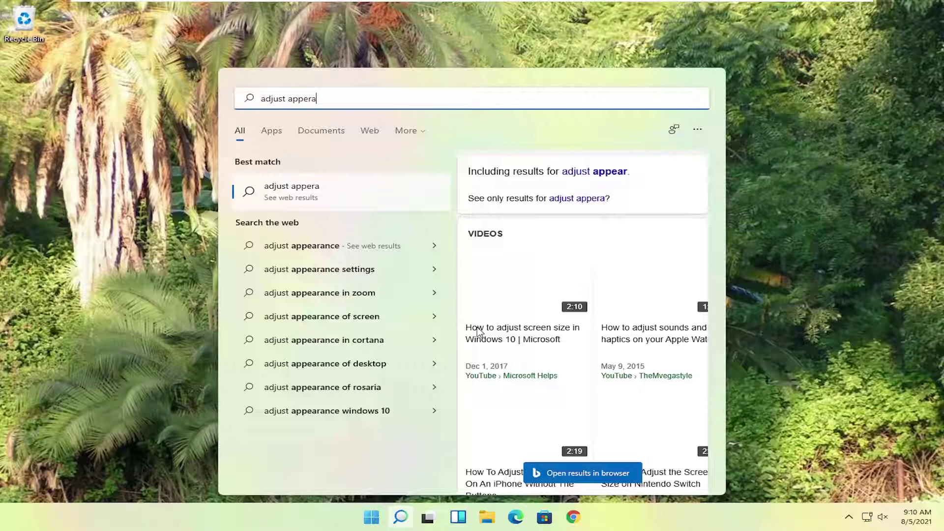
key("BackSpace")
key("BackSpace")
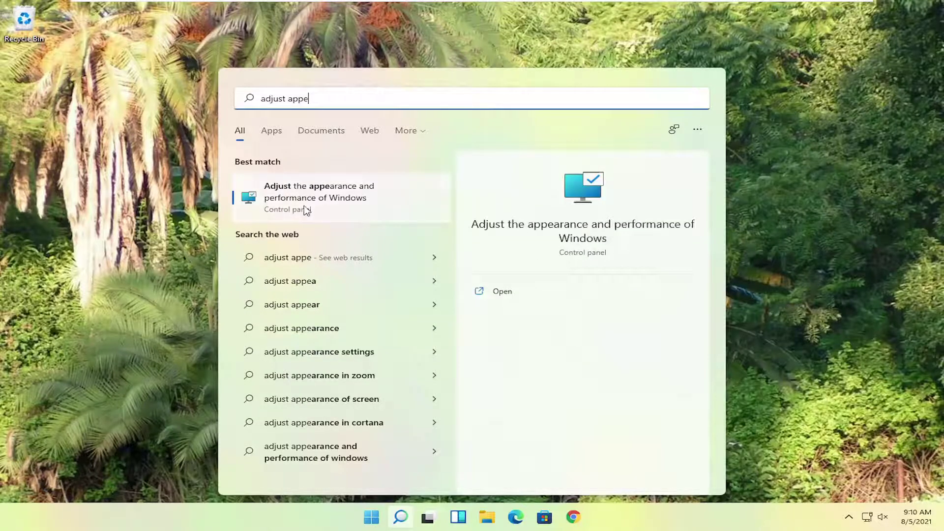
left_click(341, 200)
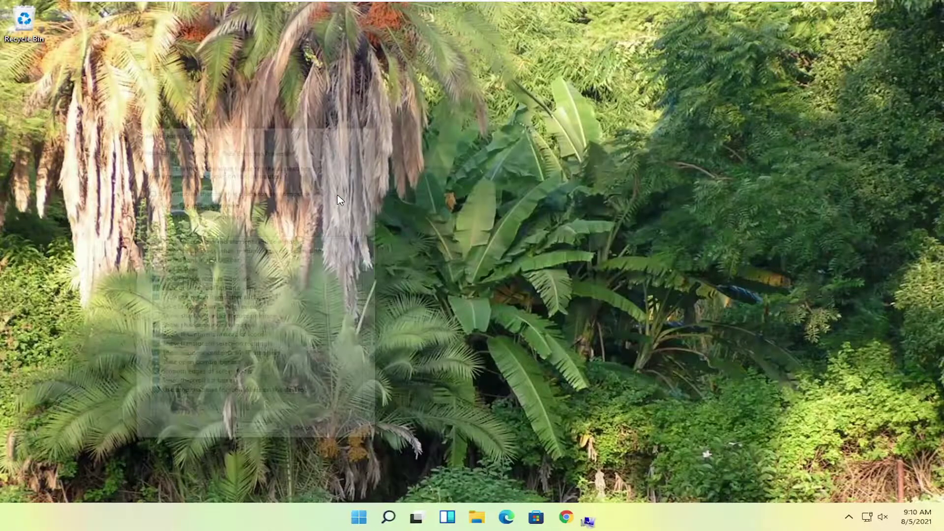
left_click_drag(296, 122, 480, 76)
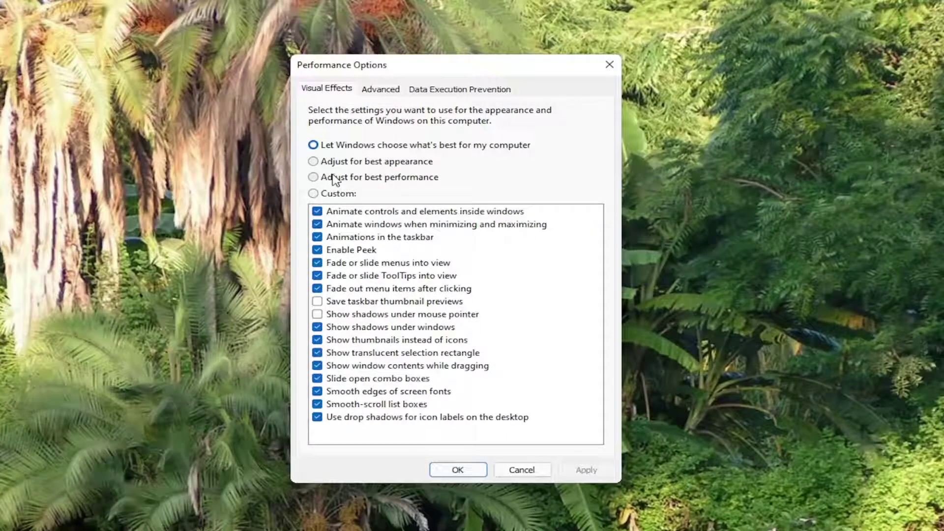
left_click(314, 177)
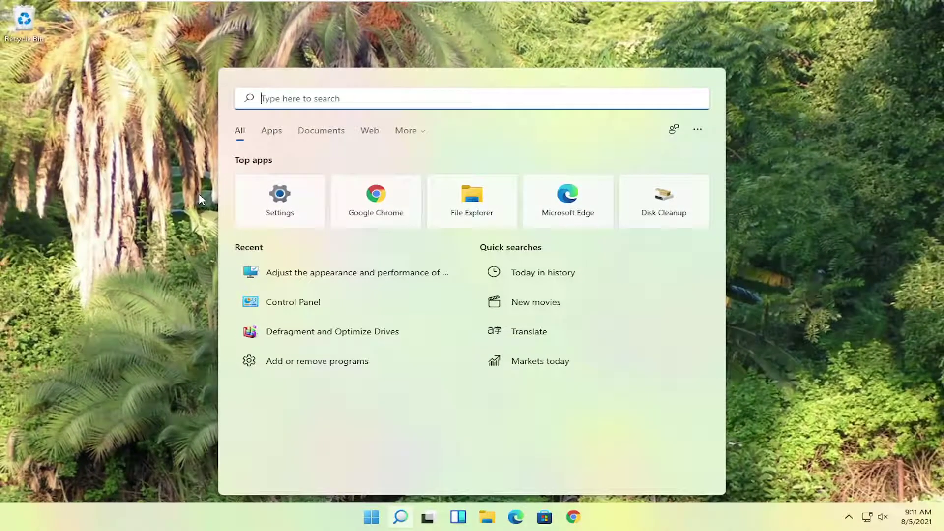
type("cmd")
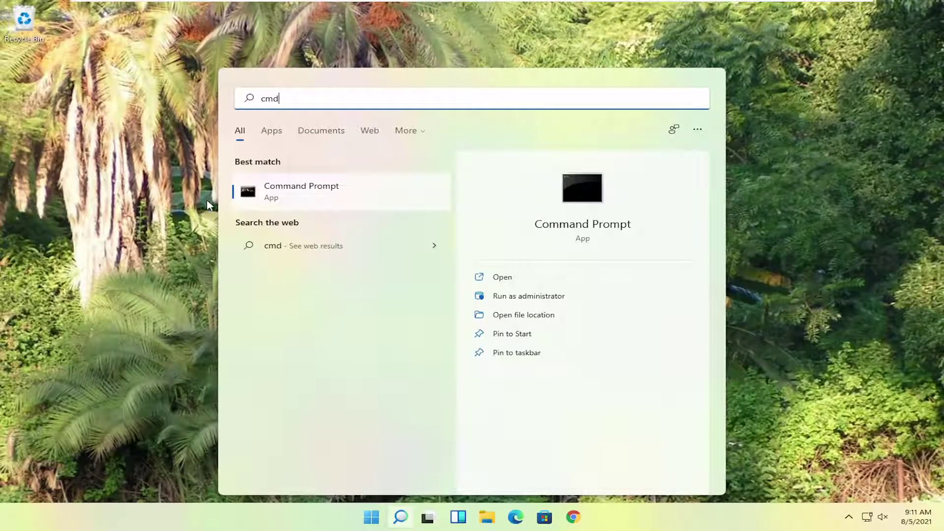
Step: Open Command Prompt as administrator and approve the elevation prompt
right_click(309, 194)
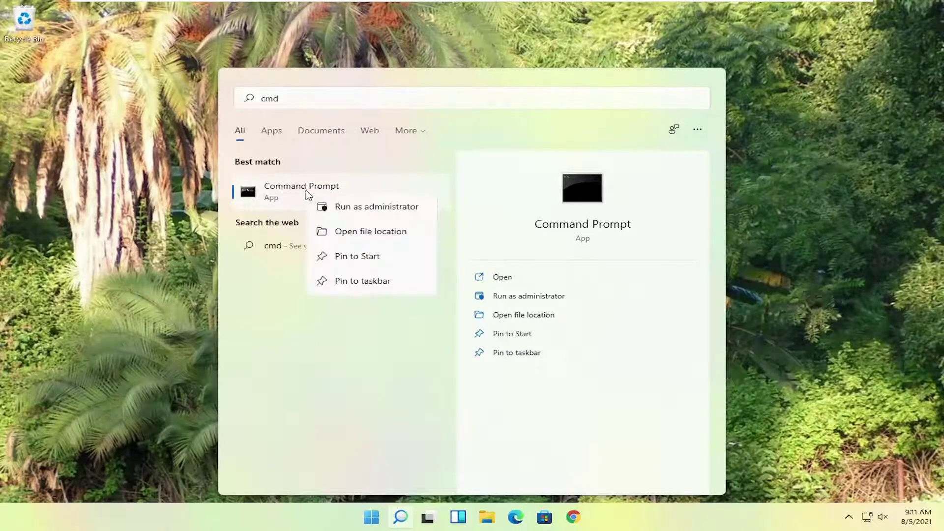
left_click(369, 208)
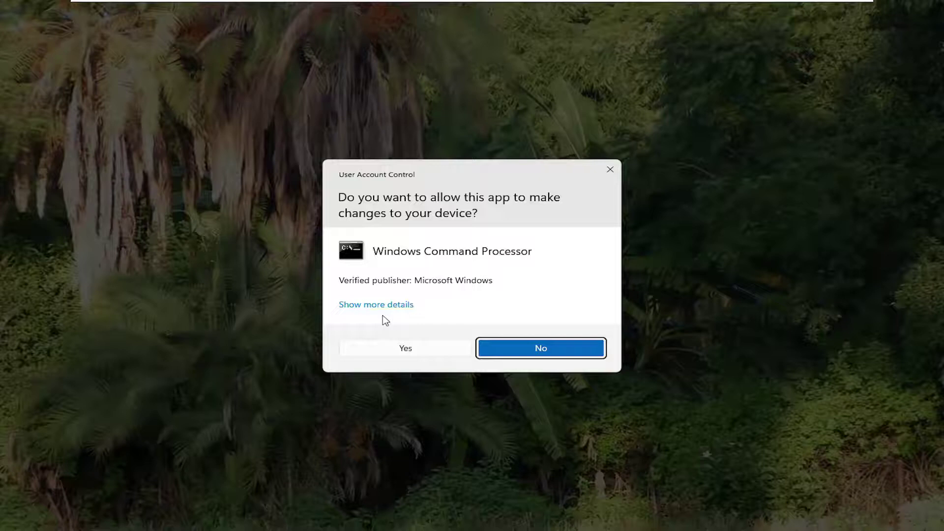
left_click(402, 348)
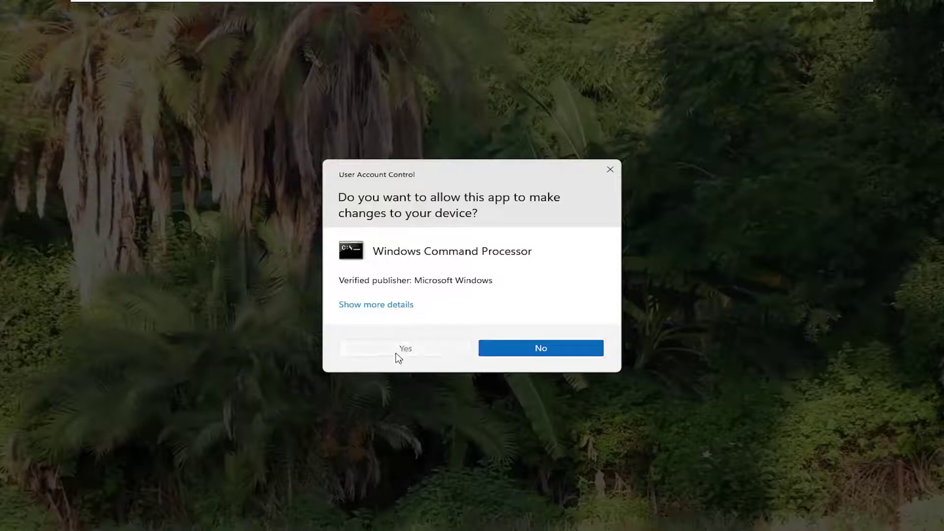
left_click_drag(299, 33, 408, 89)
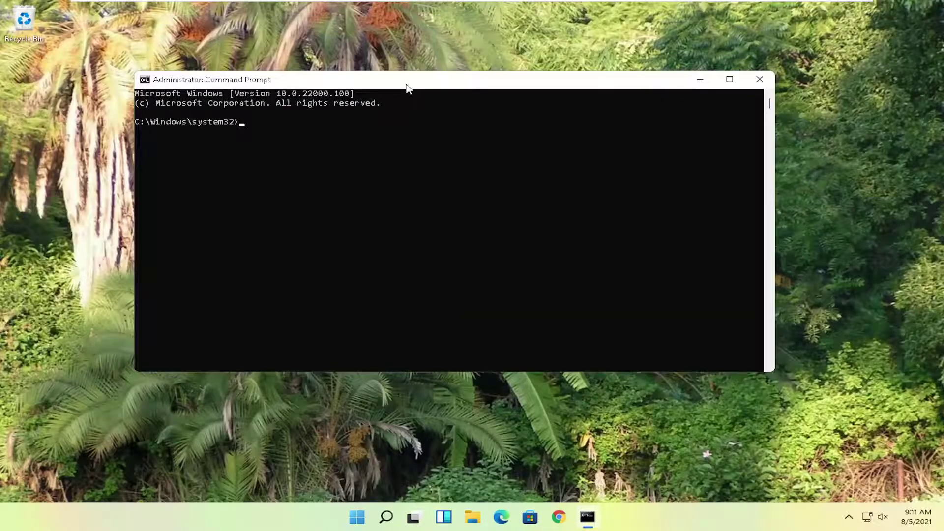
type("sfc")
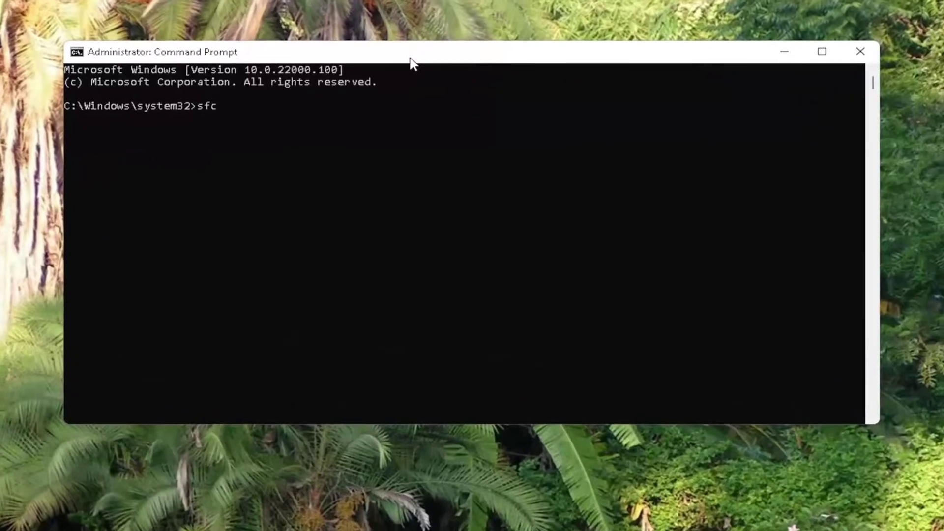
type(" /scannow")
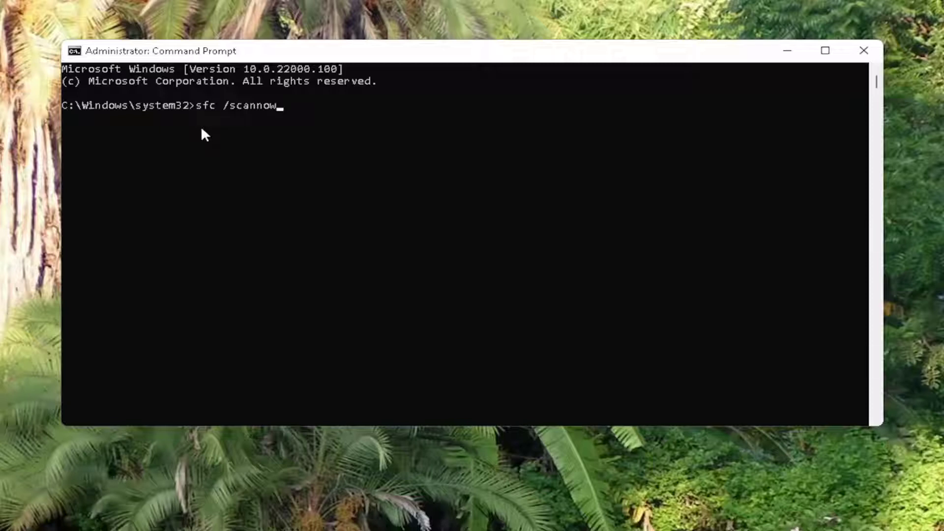
Step: Run sfc /scannow so the system scan's verification phase begins
key("Return")
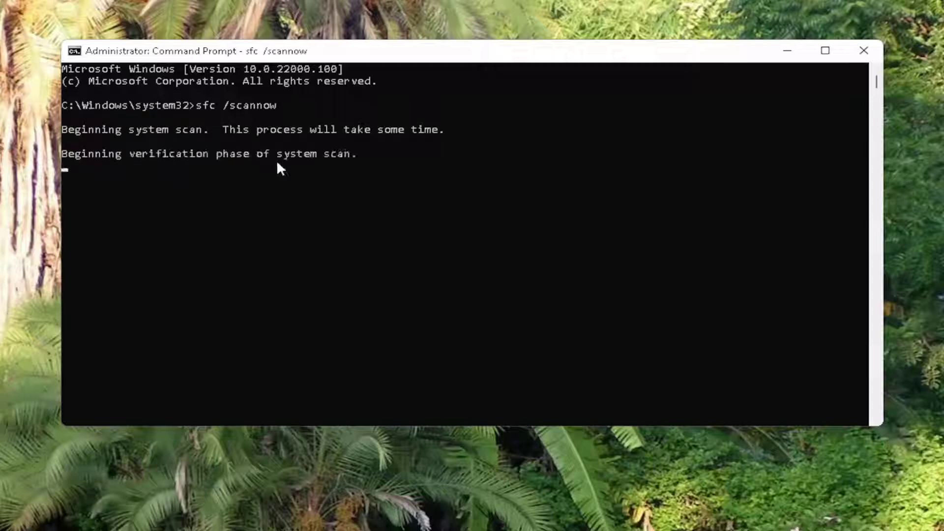